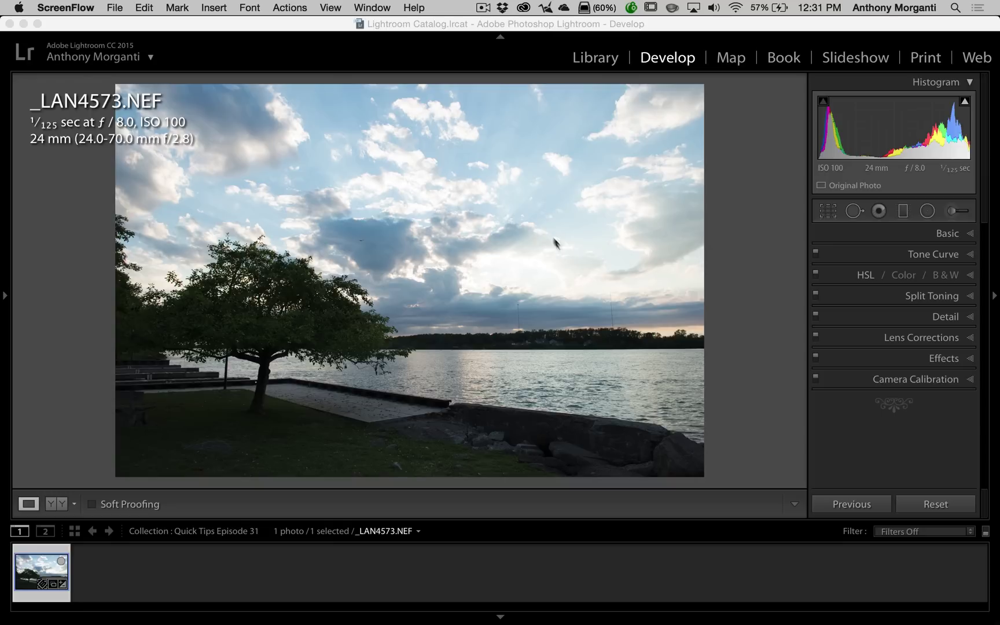
- Open the photo's context menu and dismiss it without choosing anything
click(553, 206)
right_click(552, 203)
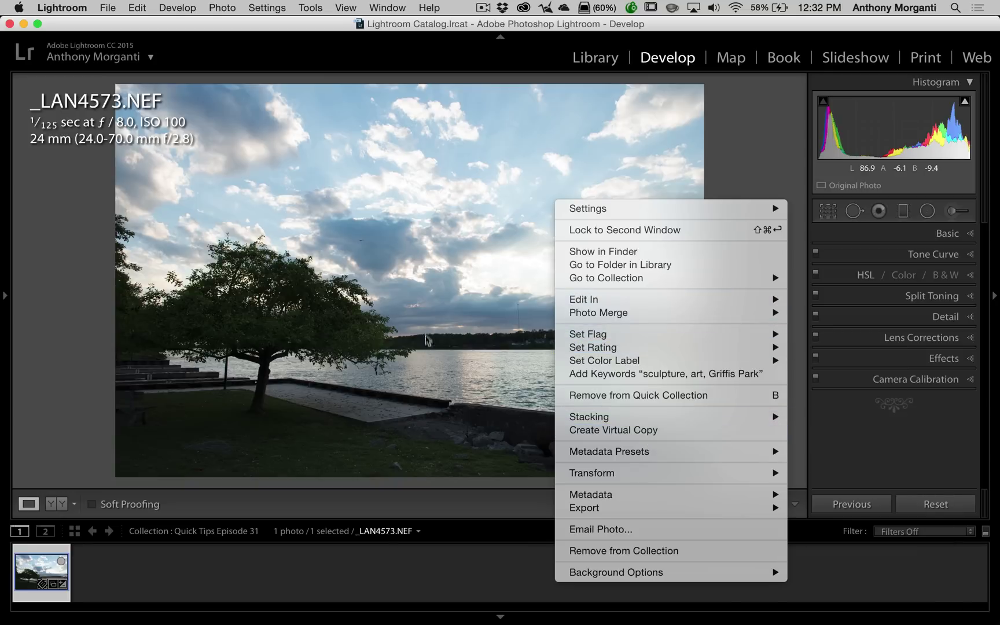
click(423, 330)
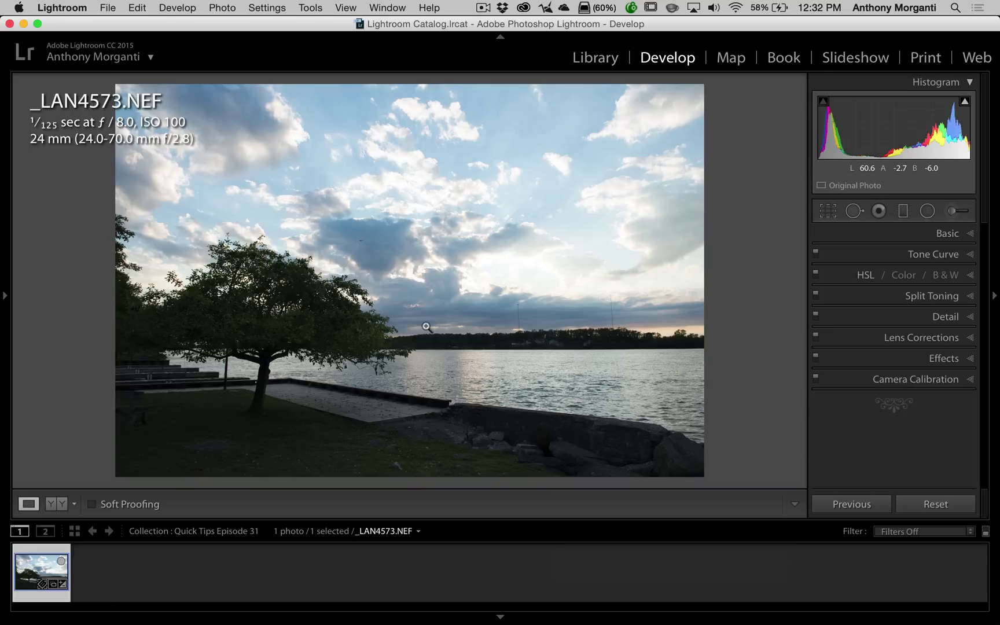
- Create virtual copies of _LAN4573.NEF with Cmd+' so the collection holds five versions
key(super)
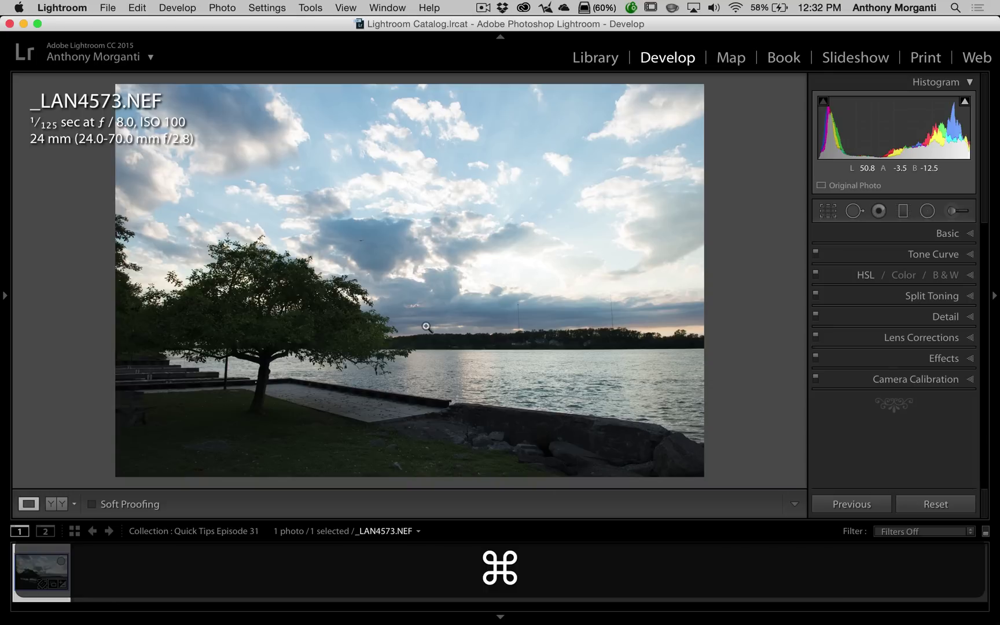
key(super+apostrophe)
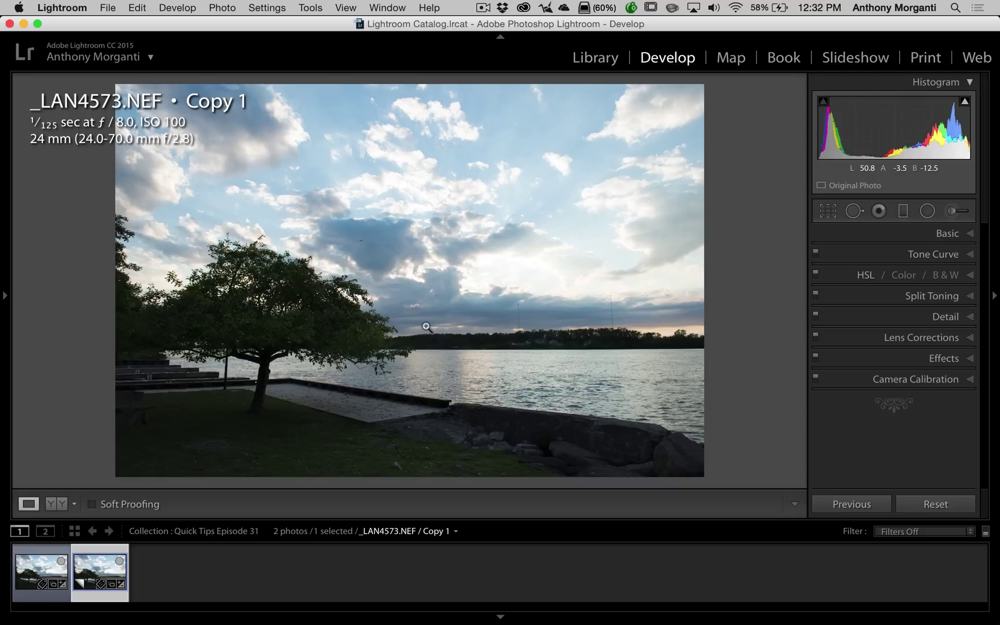
key(super+apostrophe)
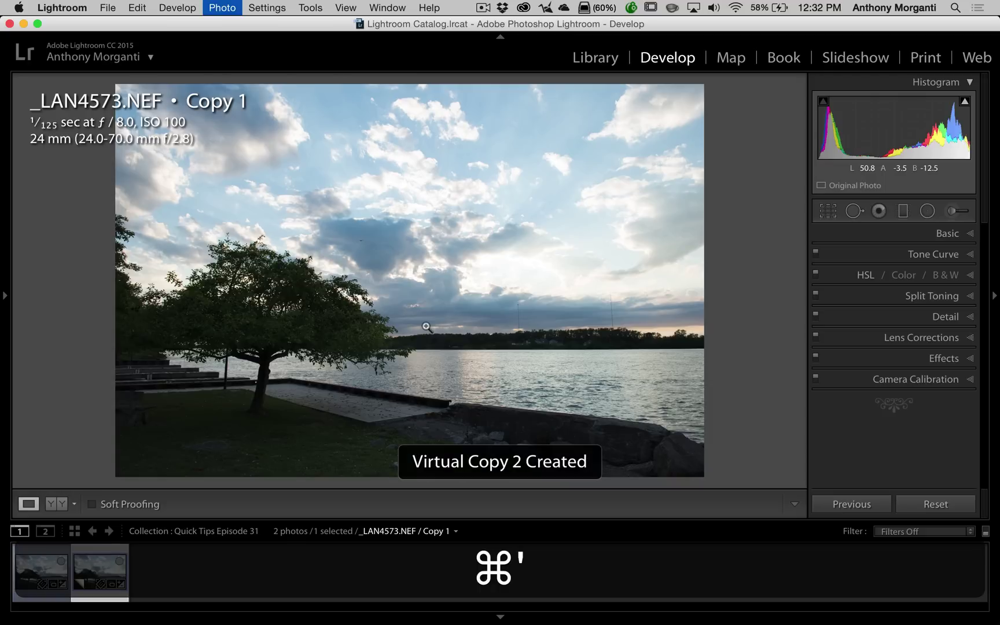
key(super+apostrophe)
key(super+apostrophe)
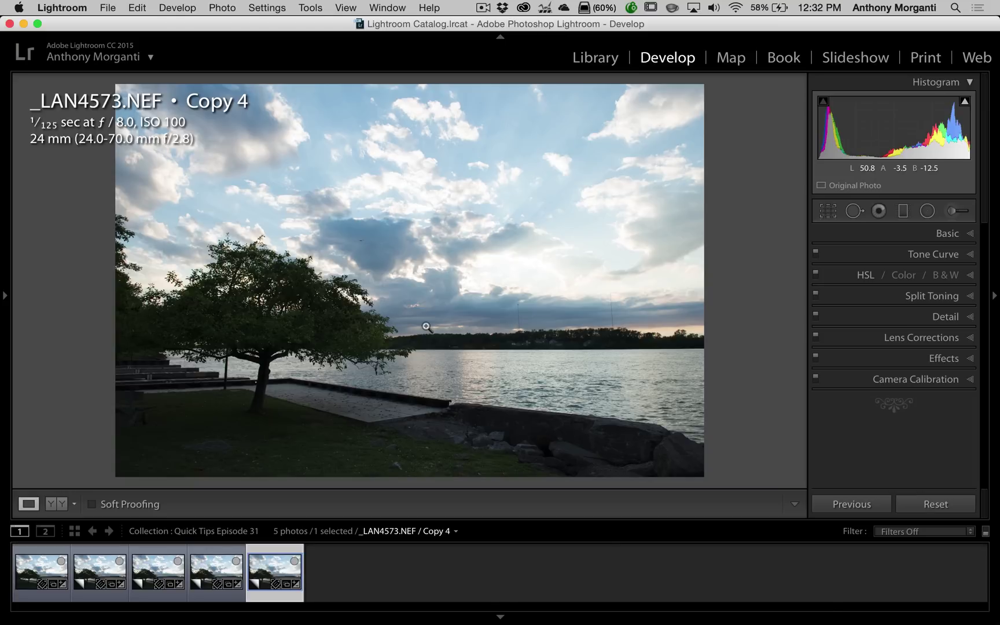
- Show the original photo, expand the Basic panel, and select Copy 1 for editing
click(38, 572)
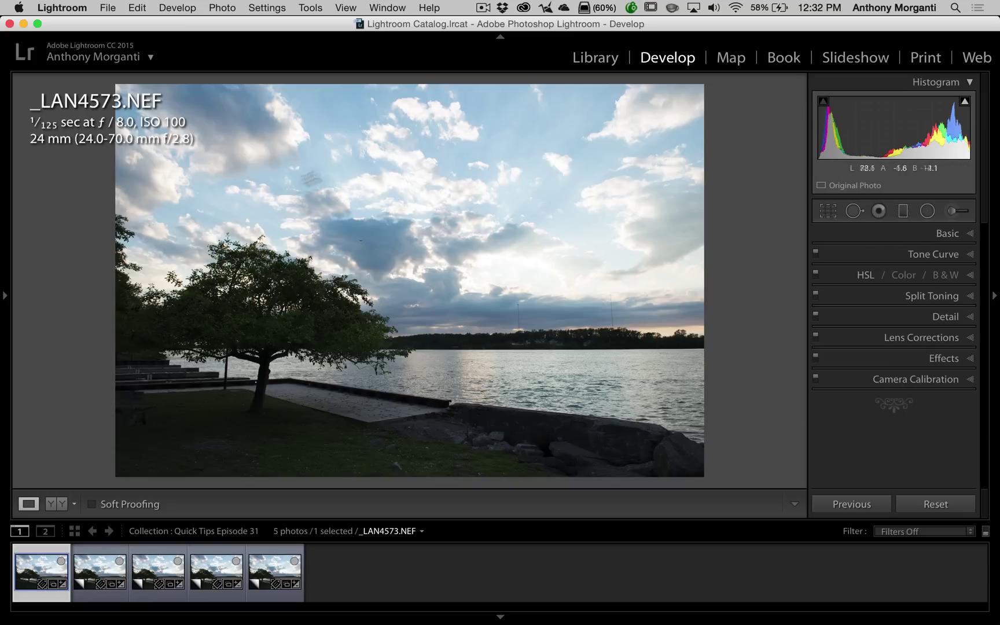
click(942, 234)
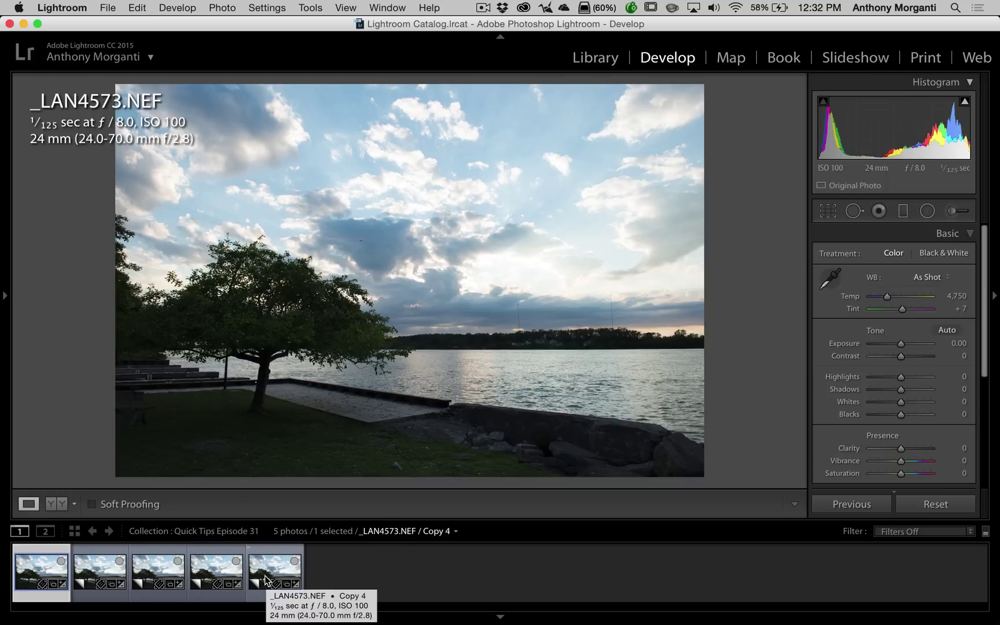
click(98, 568)
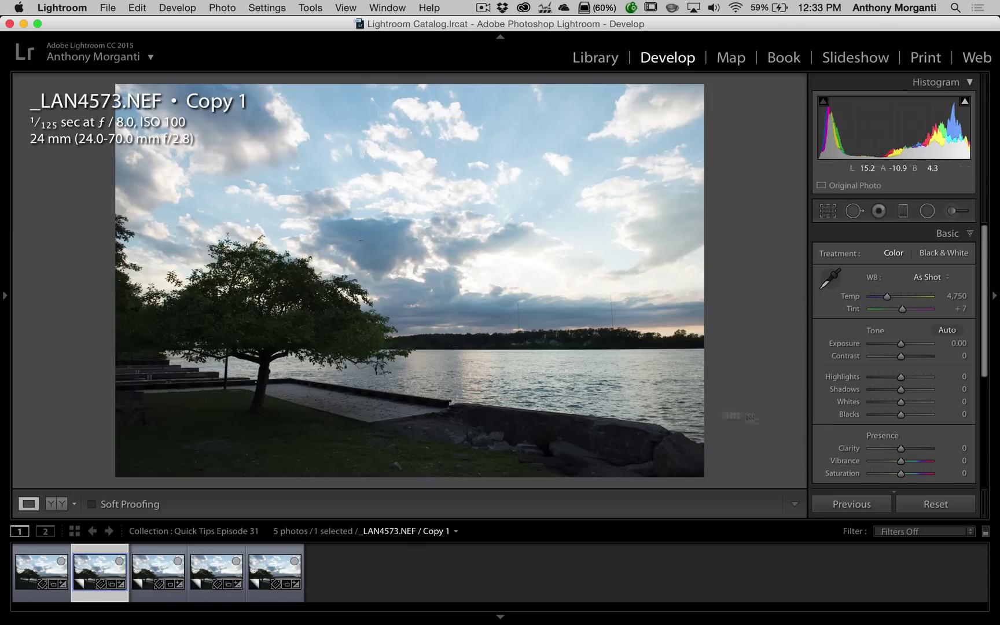
- Set Copy 1's exposure to +1.00
click(954, 344)
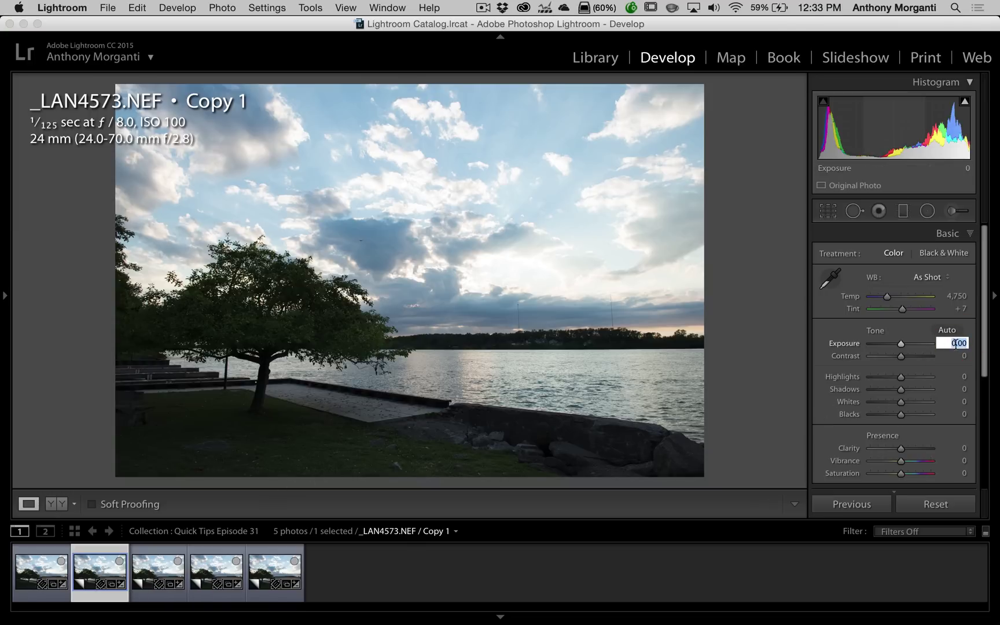
text(1.0)
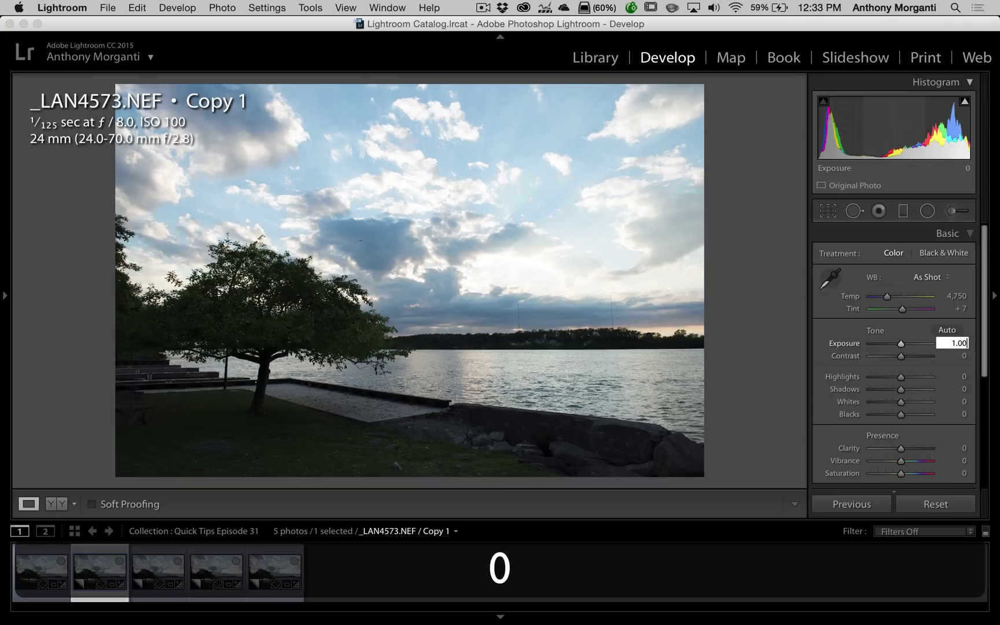
key(Tab)
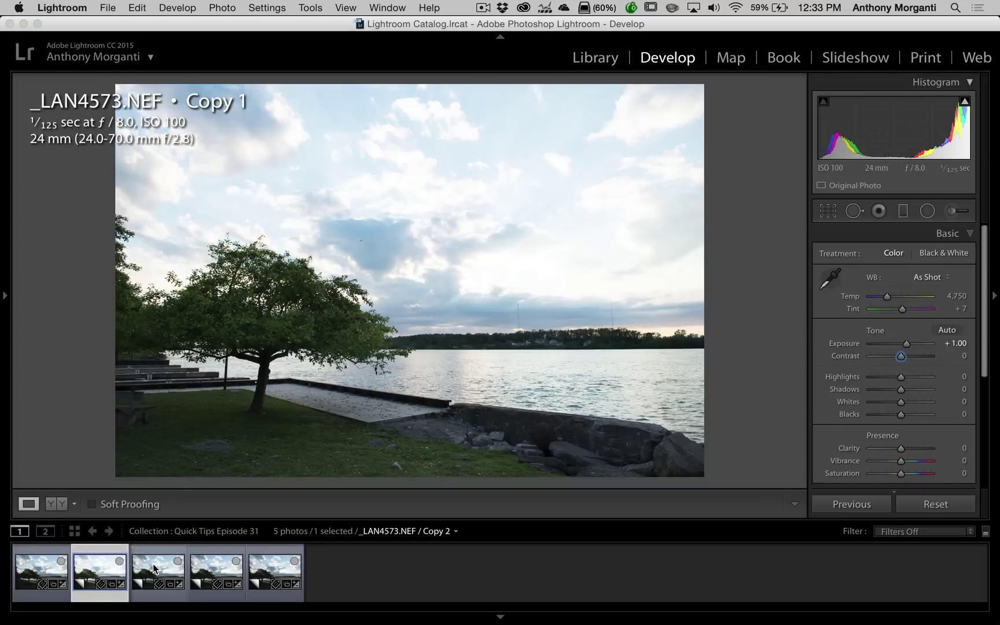
- Select Copy 2 and set its exposure to +2.00
click(171, 561)
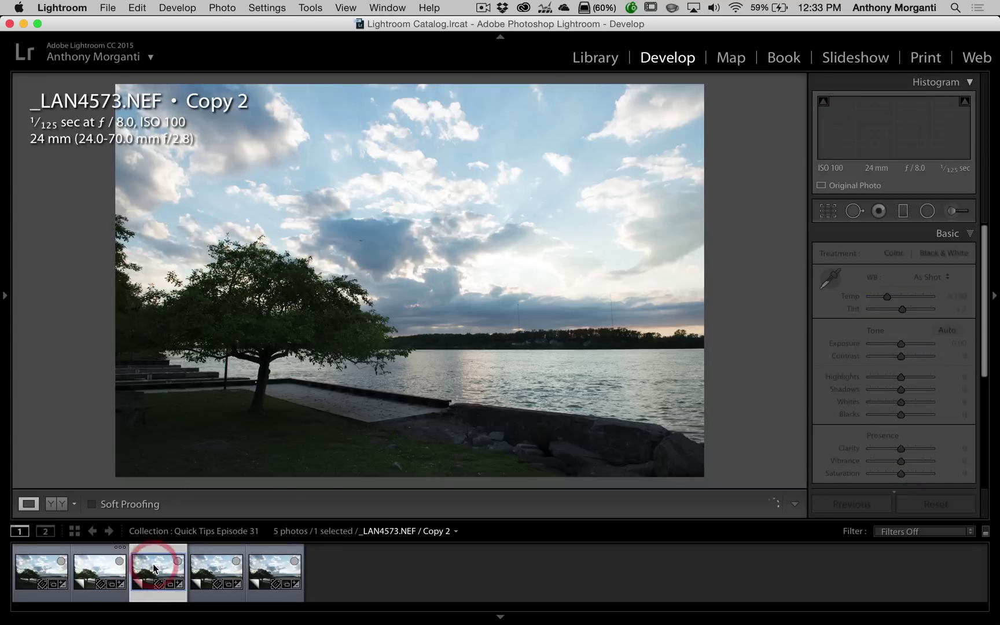
click(957, 343)
text(2.00)
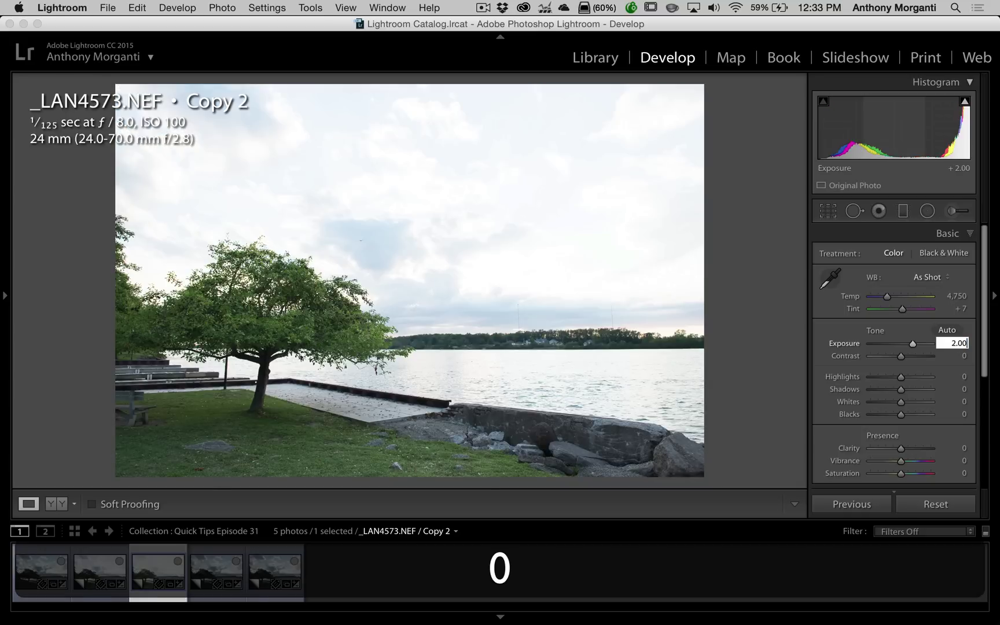
key(Tab)
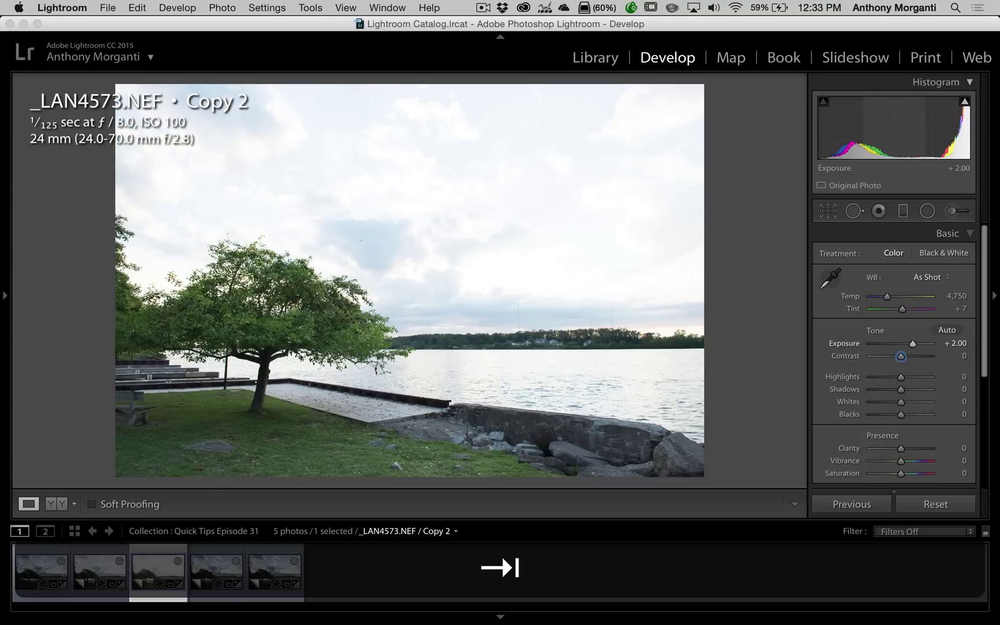
click(223, 560)
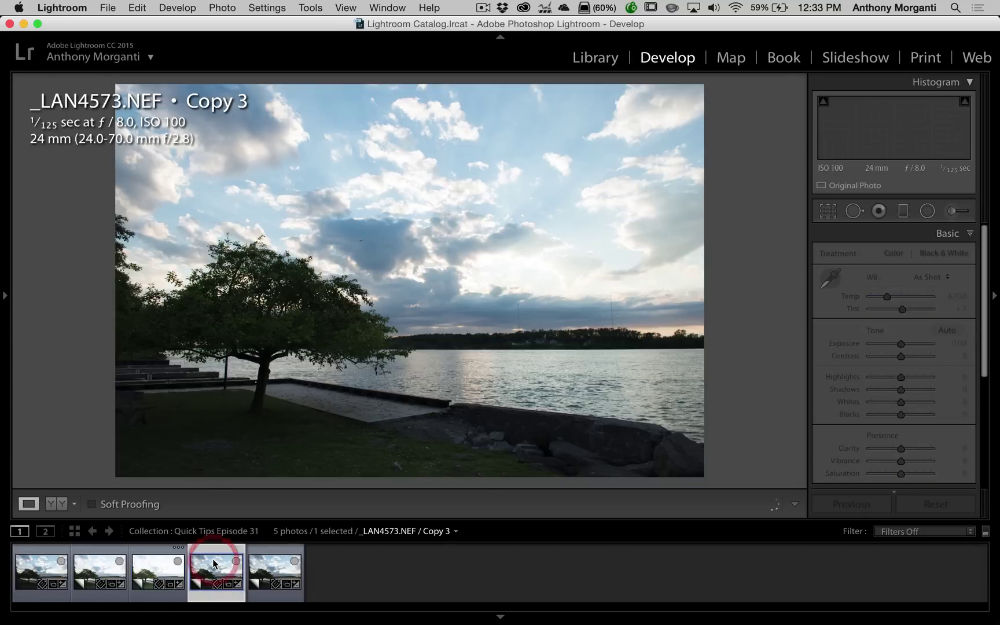
- Set Copy 3's exposure to -1.00
click(955, 343)
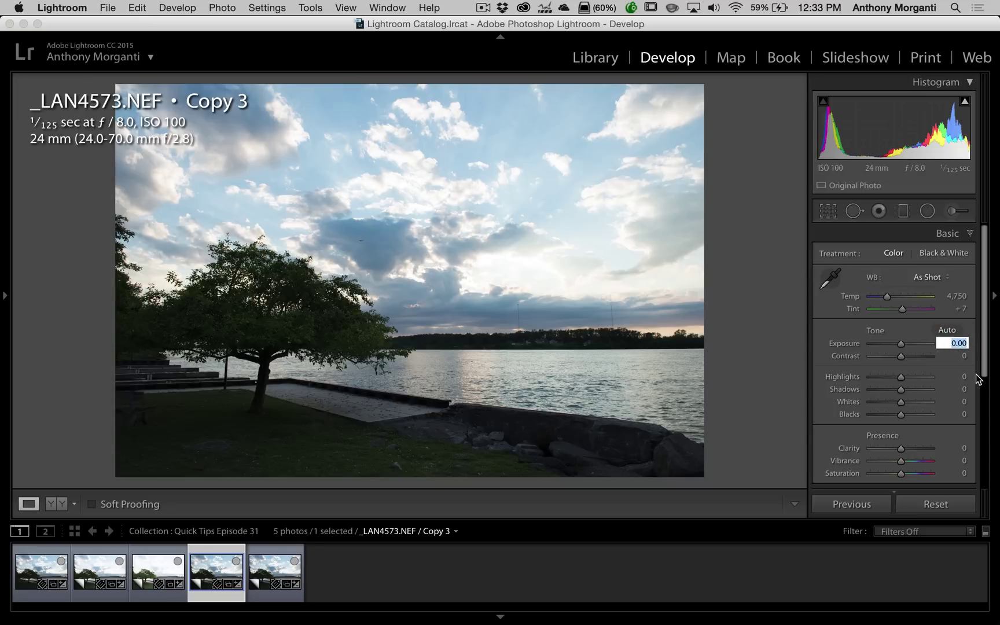
text(-1)
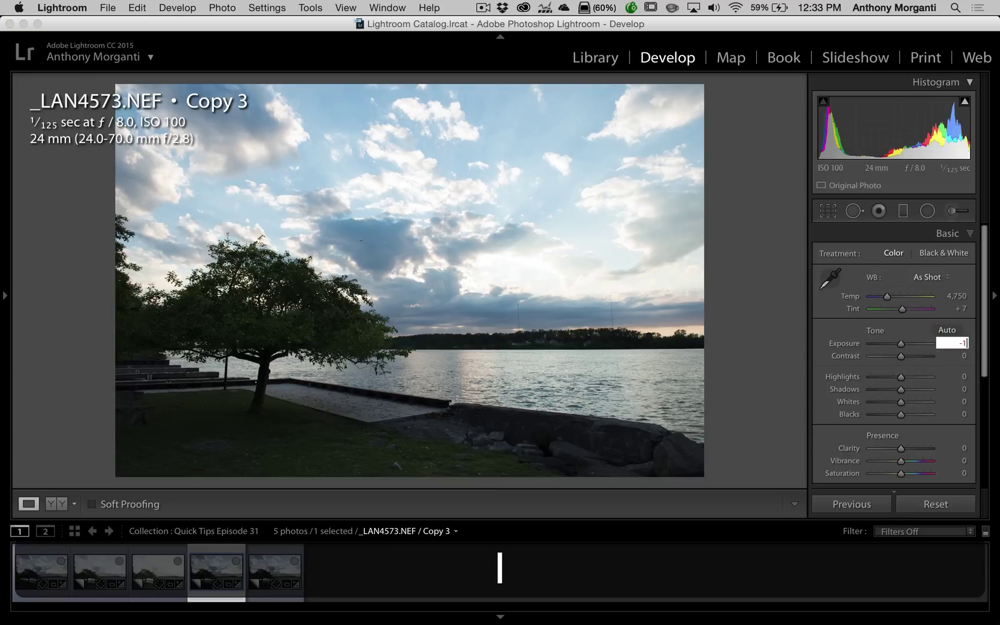
text(.00)
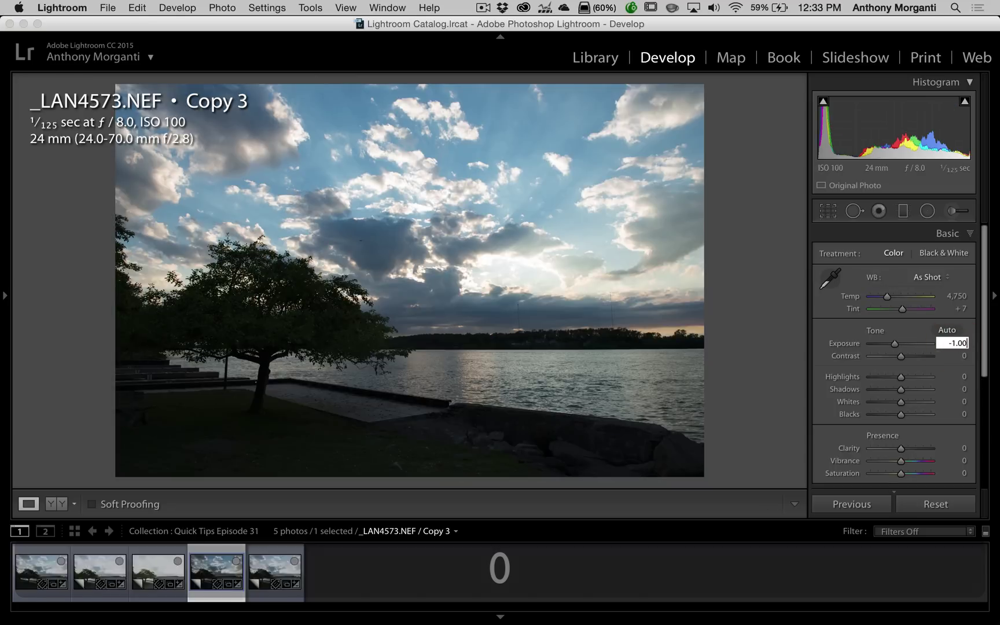
key(Tab)
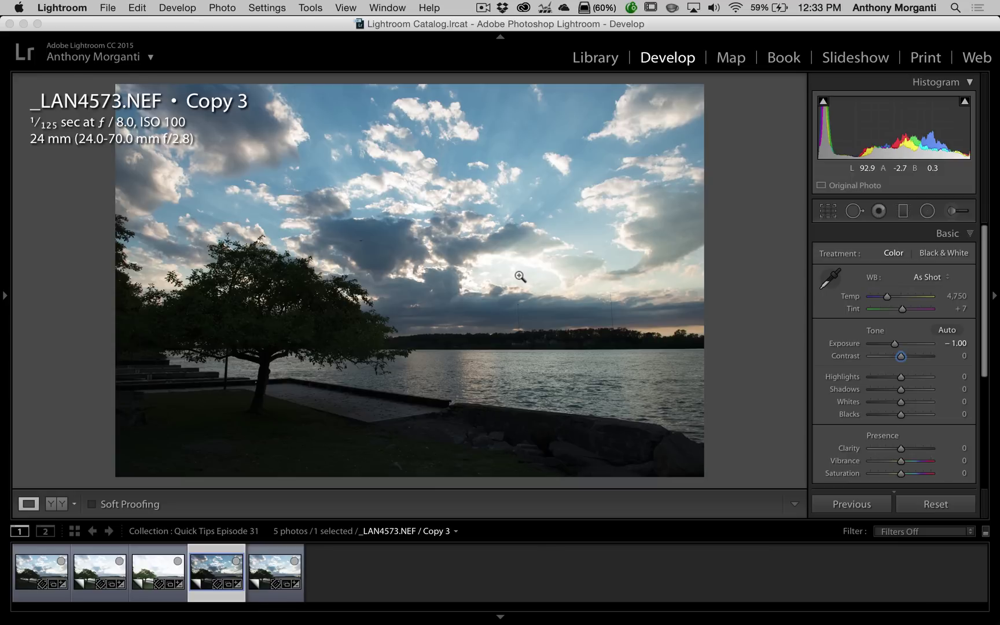
- Select Copy 4 and set its exposure to -2.00
click(270, 566)
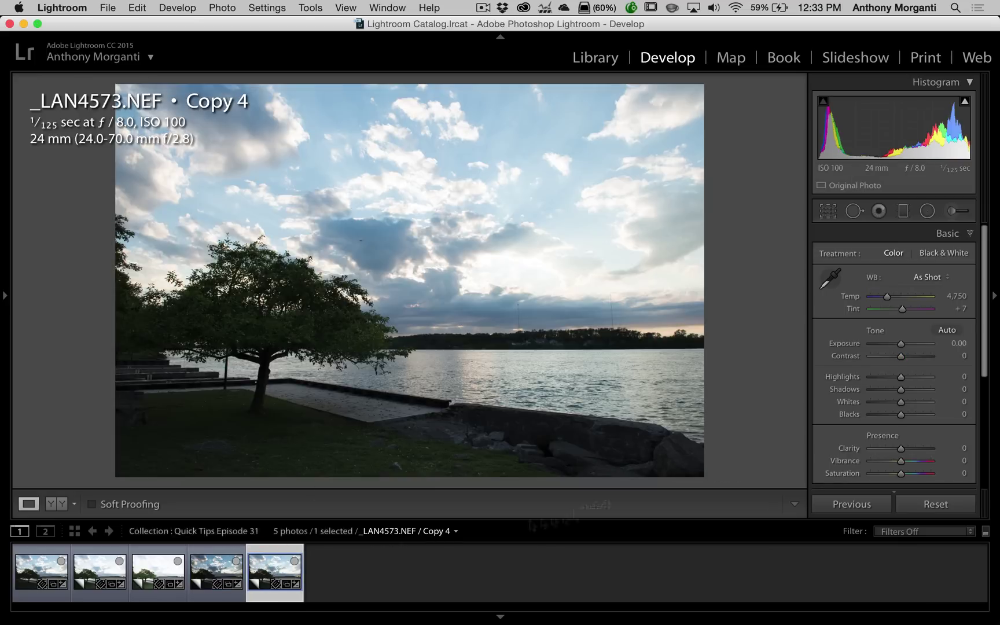
click(957, 343)
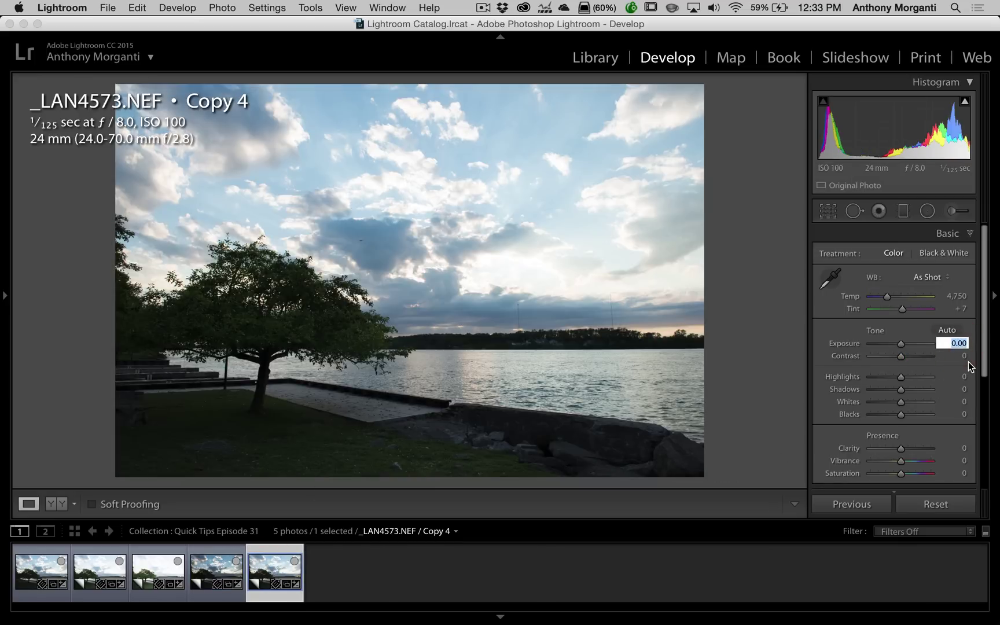
text(-2)
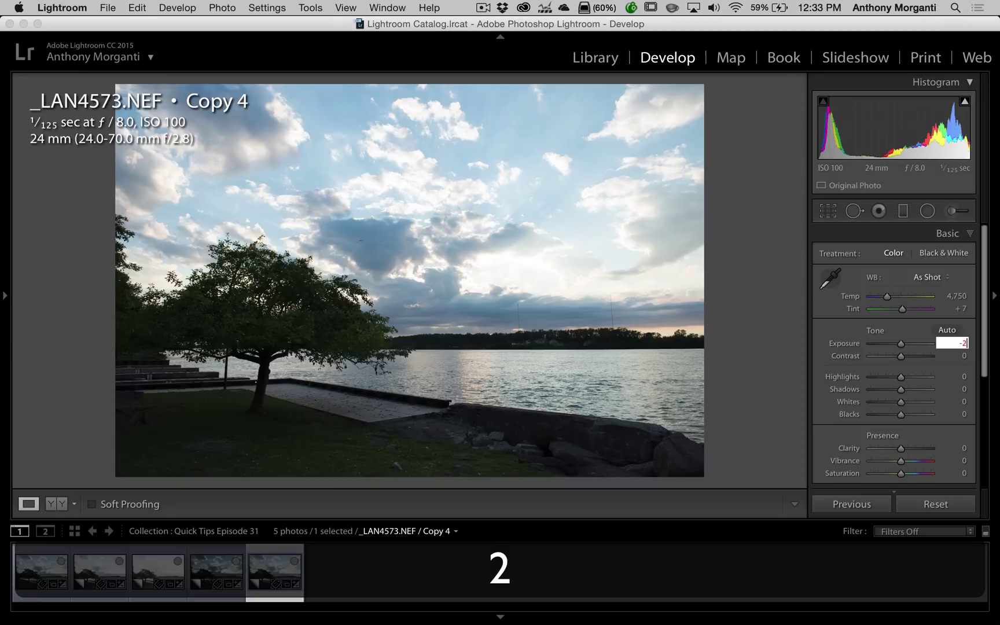
text(.00)
key(Tab)
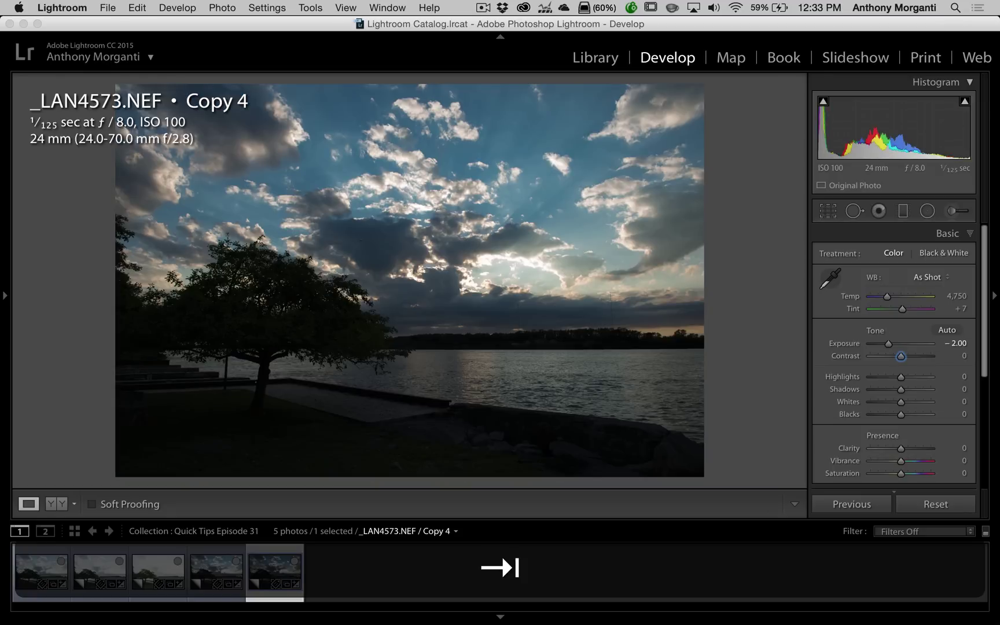
- Review the original and Copies 2–4, then return to the original _LAN4573.NEF at 0.00
click(41, 572)
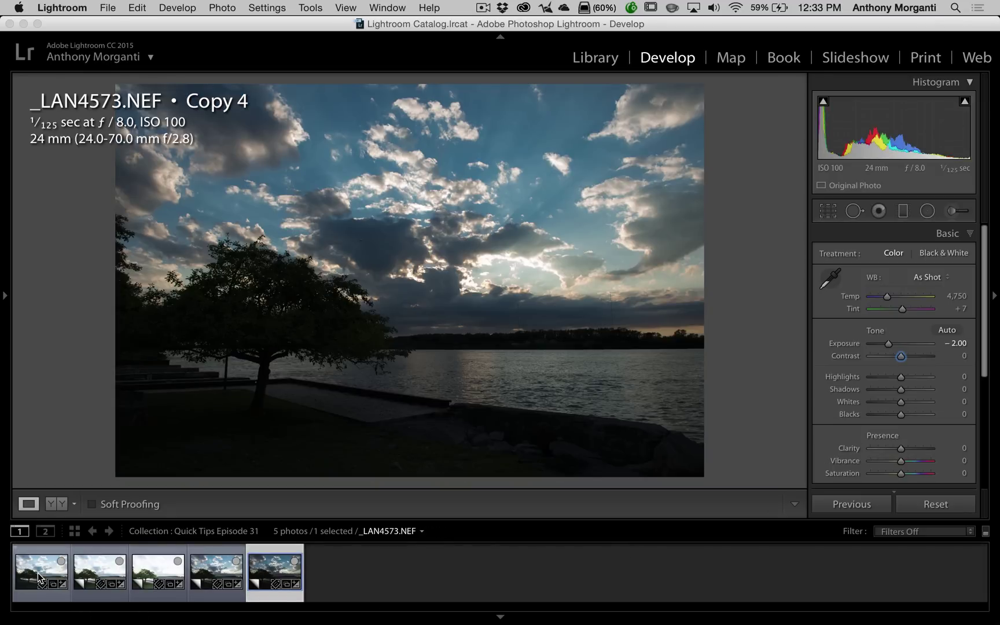
click(86, 571)
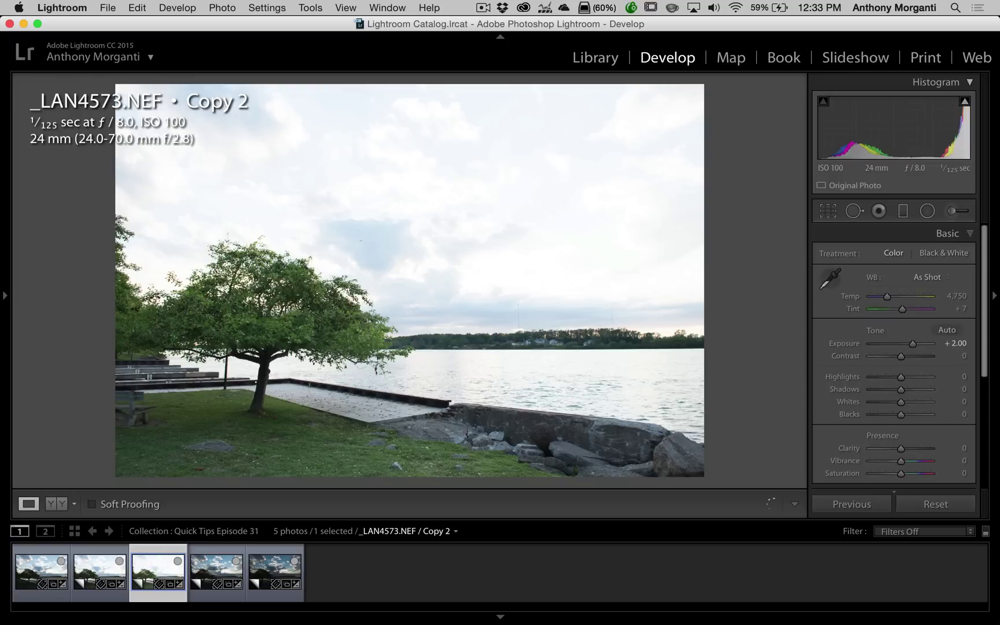
click(226, 570)
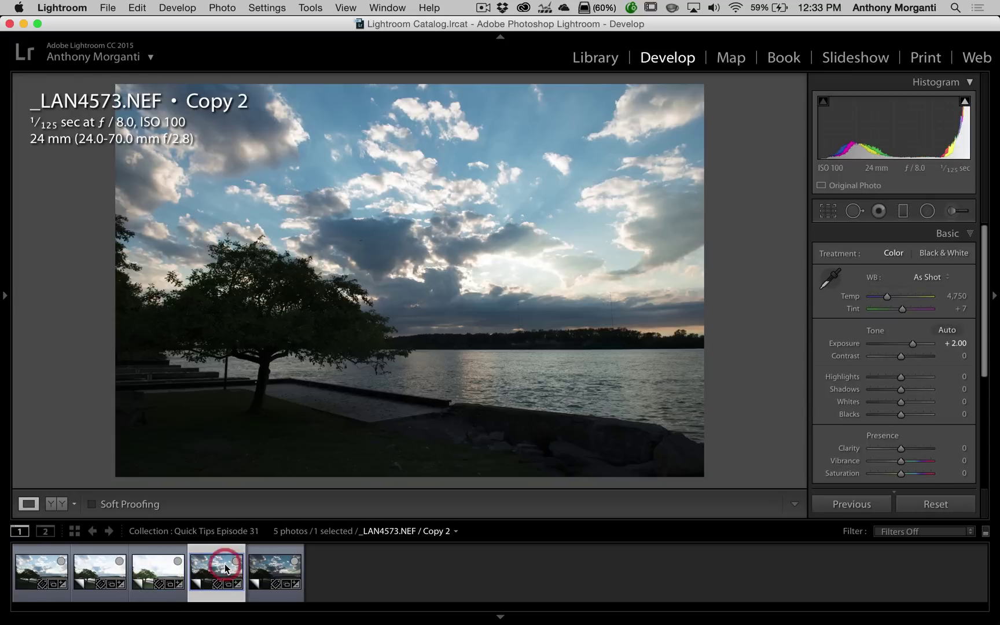
click(270, 568)
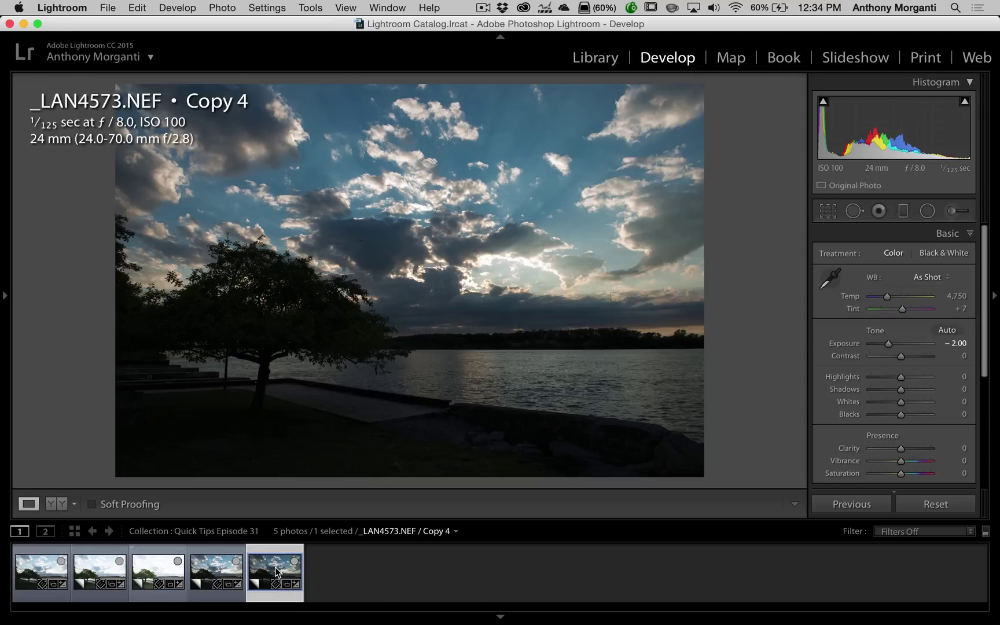
click(52, 578)
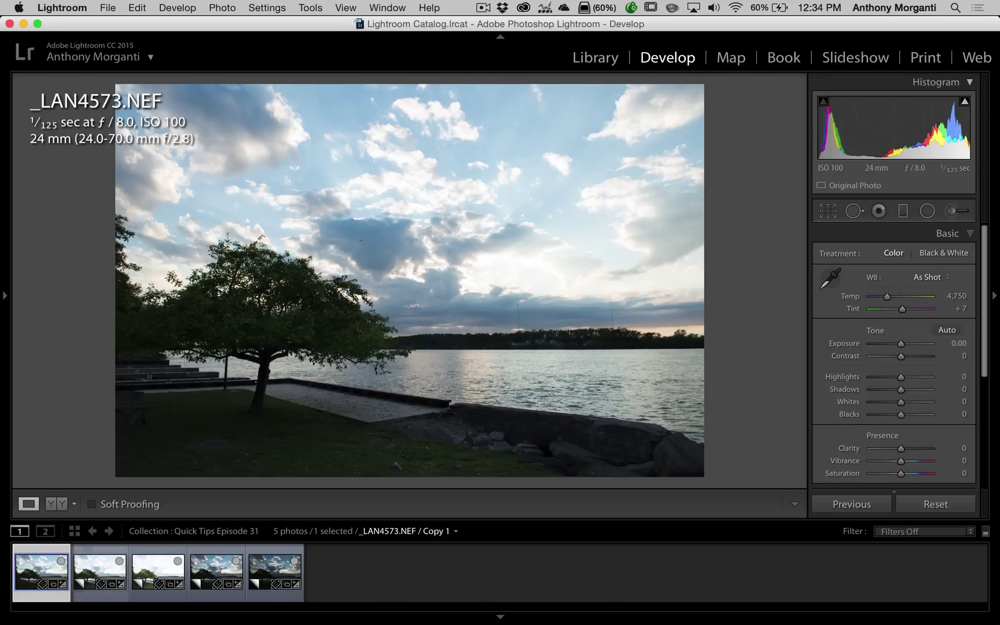
- Shift-select all five exposure versions and try Photo Merge > HDR from the context menu
shift+click(275, 571)
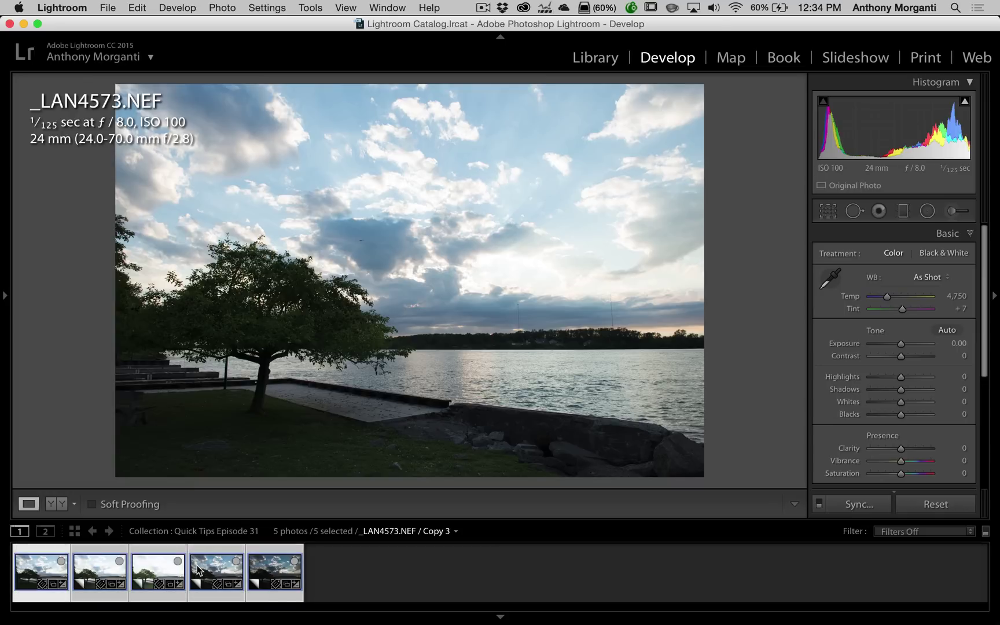
right_click(203, 569)
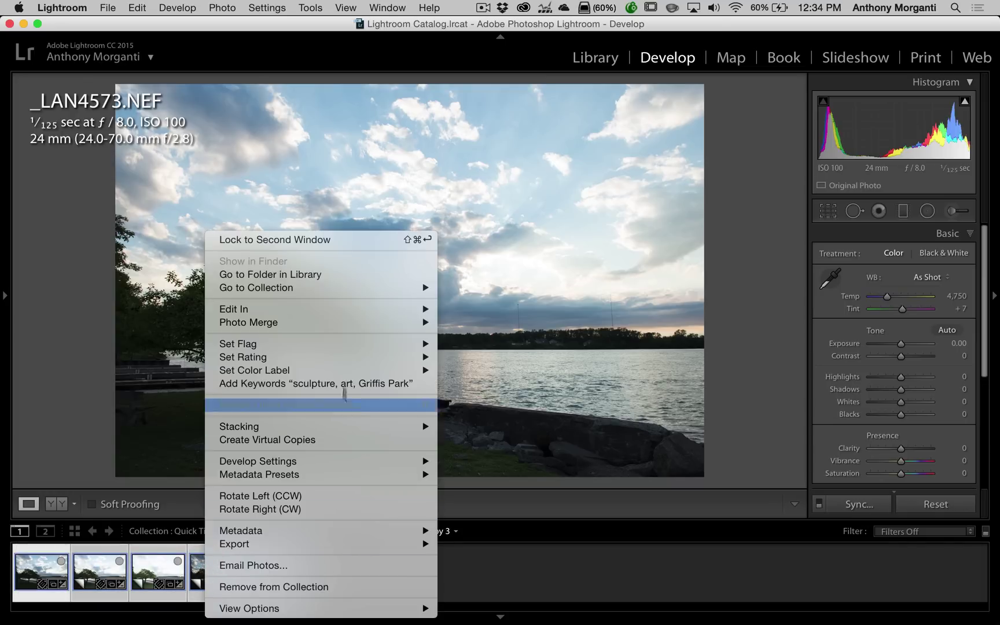
mouse_move(373, 323)
click(462, 318)
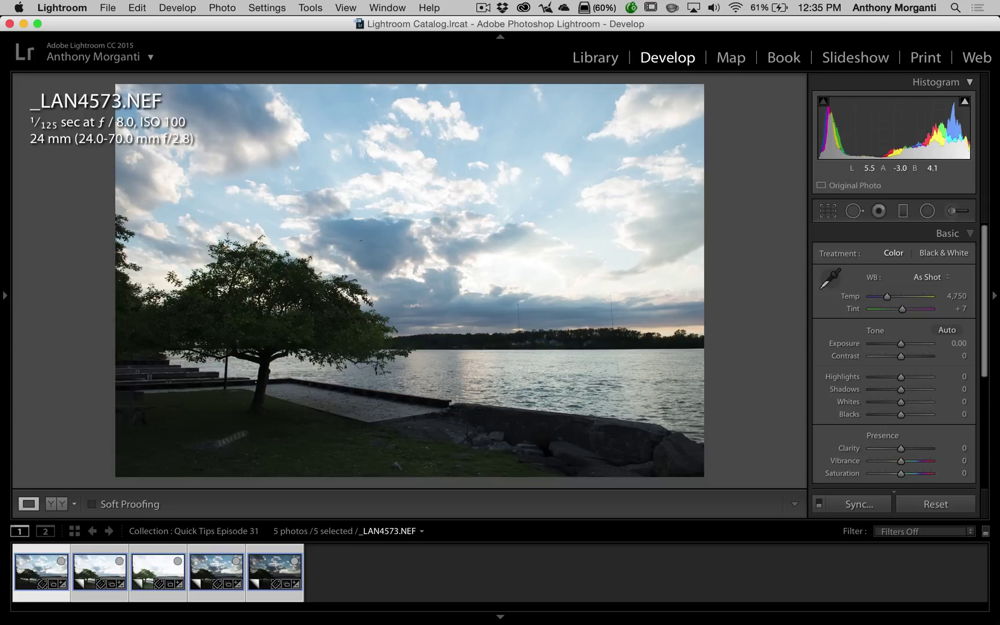
- Export the five photos with the Photomatix Pro preset as re-imported 16-bit TIFFs
click(110, 9)
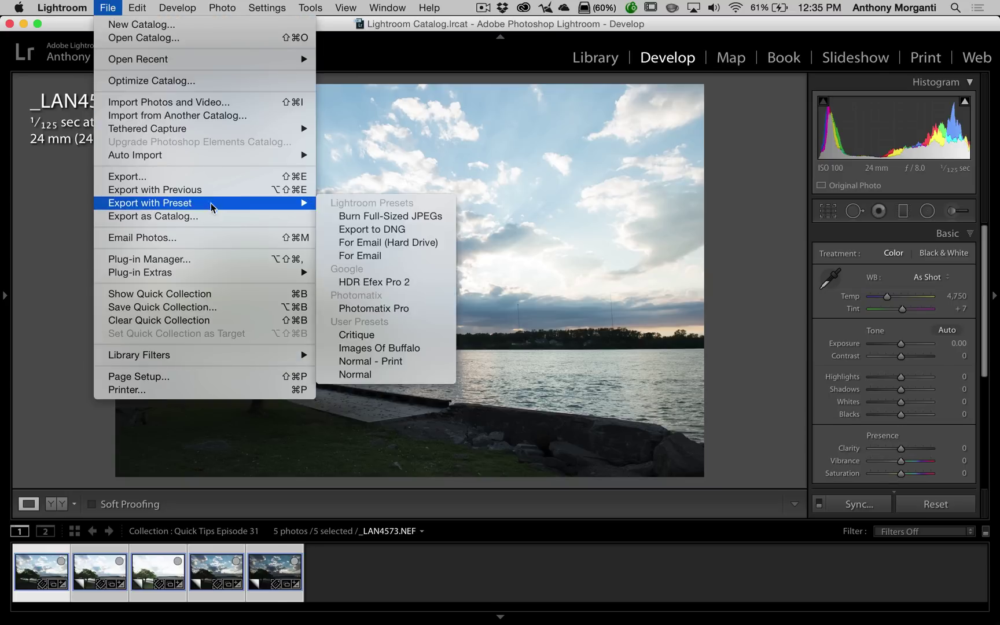
mouse_move(198, 203)
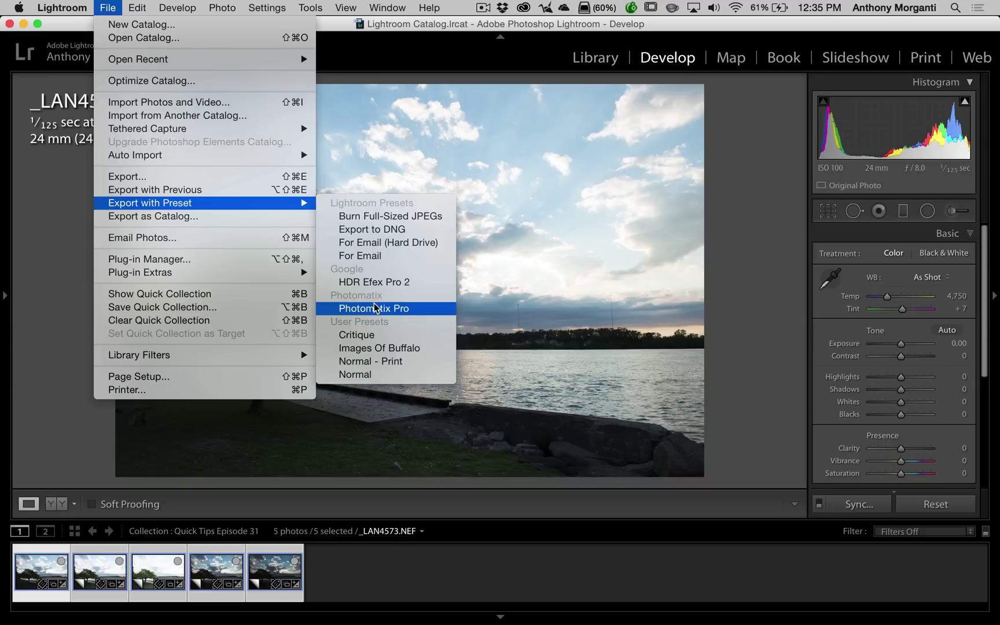
click(413, 312)
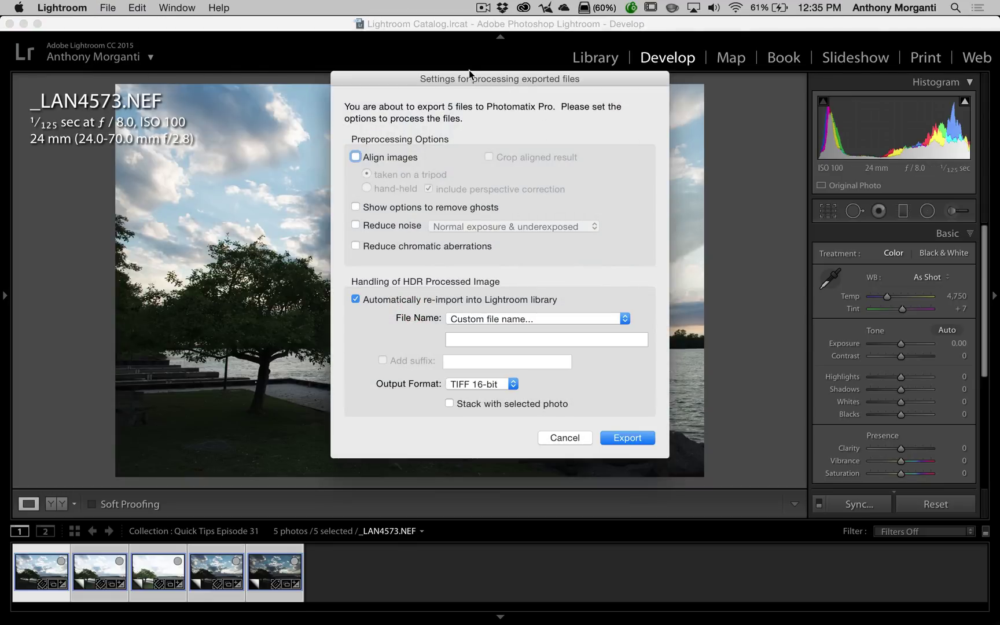
drag(466, 80, 433, 64)
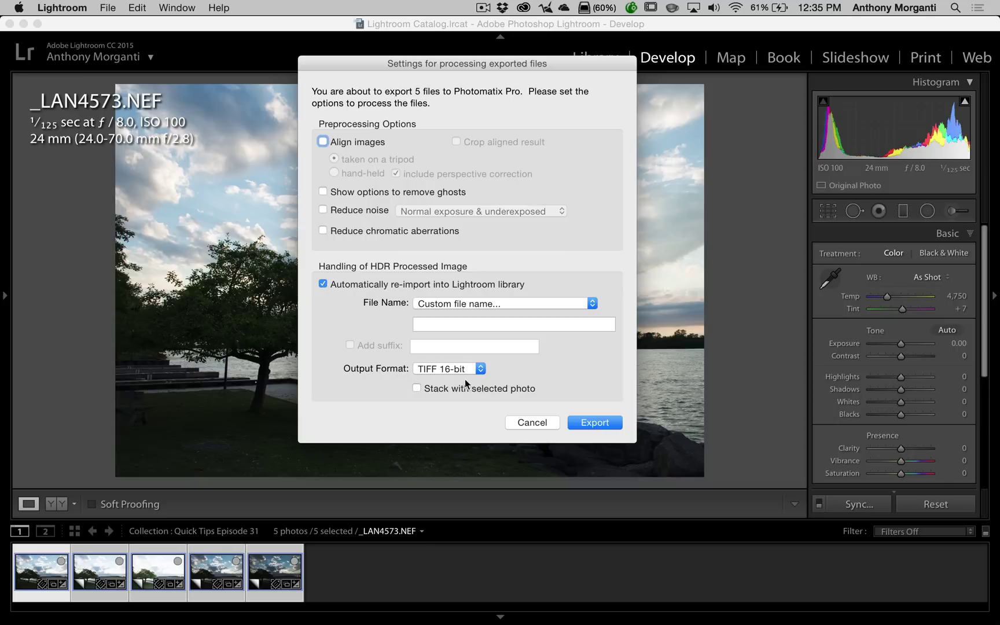
click(594, 422)
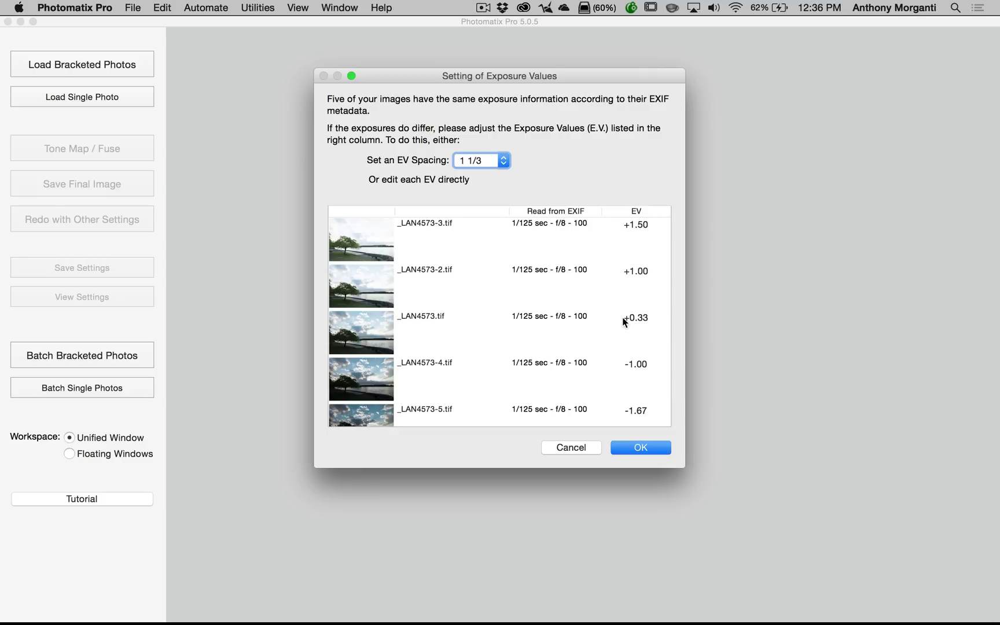
- Set EV Spacing to 1 (+2 to −2) and start merging the five TIFFs
click(502, 161)
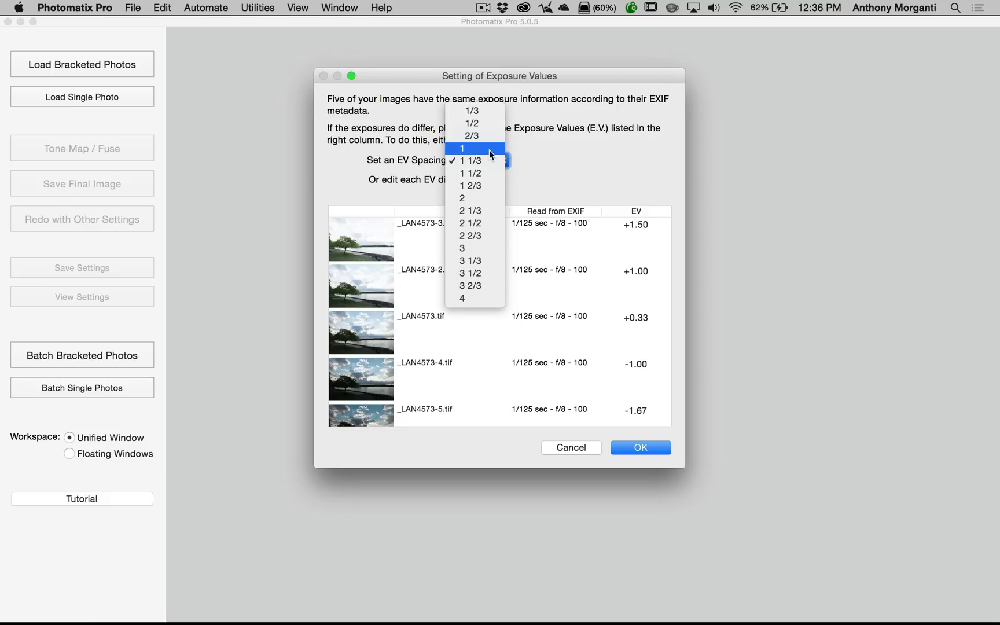
click(489, 150)
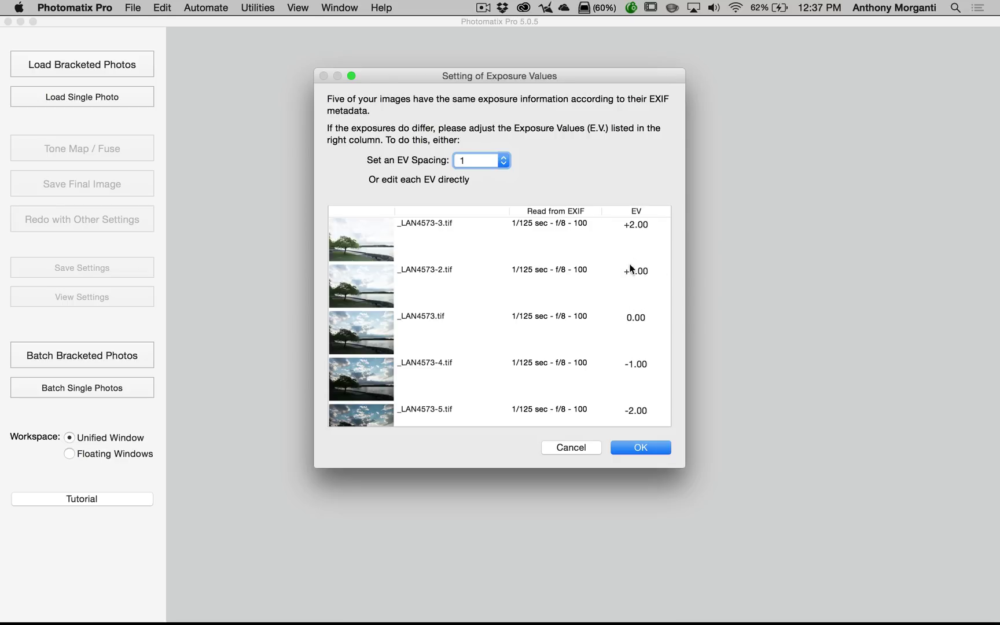
click(634, 449)
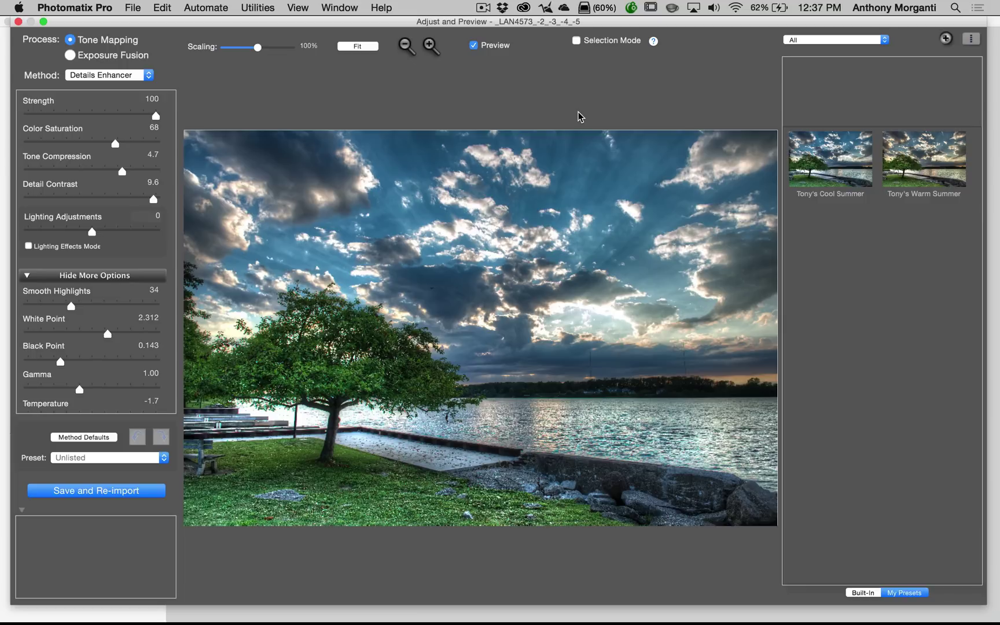
- Compare the custom Cool Summer and Warm Summer presets on the HDR image
click(830, 175)
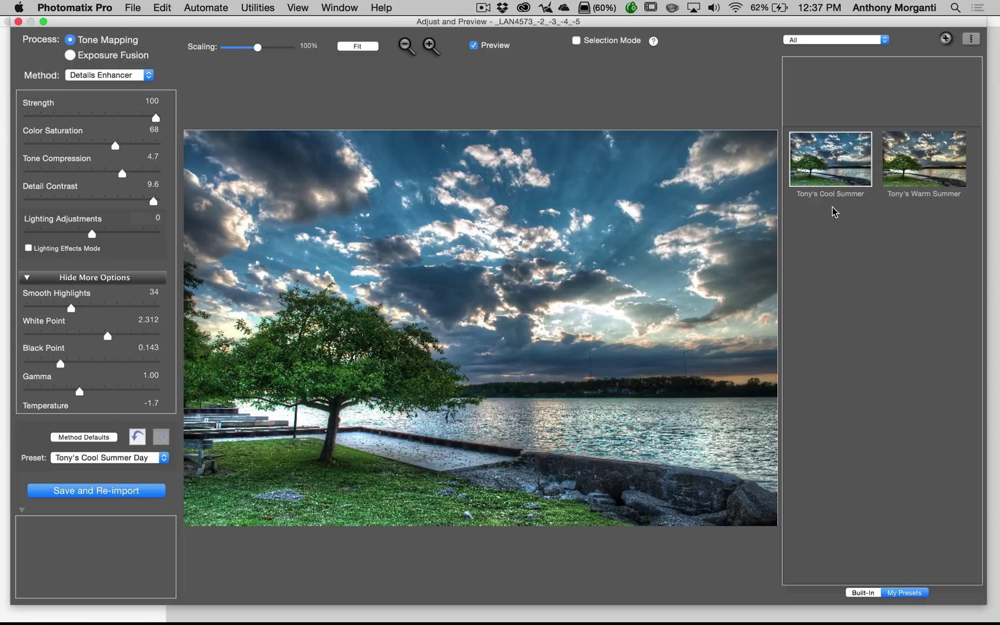
click(908, 169)
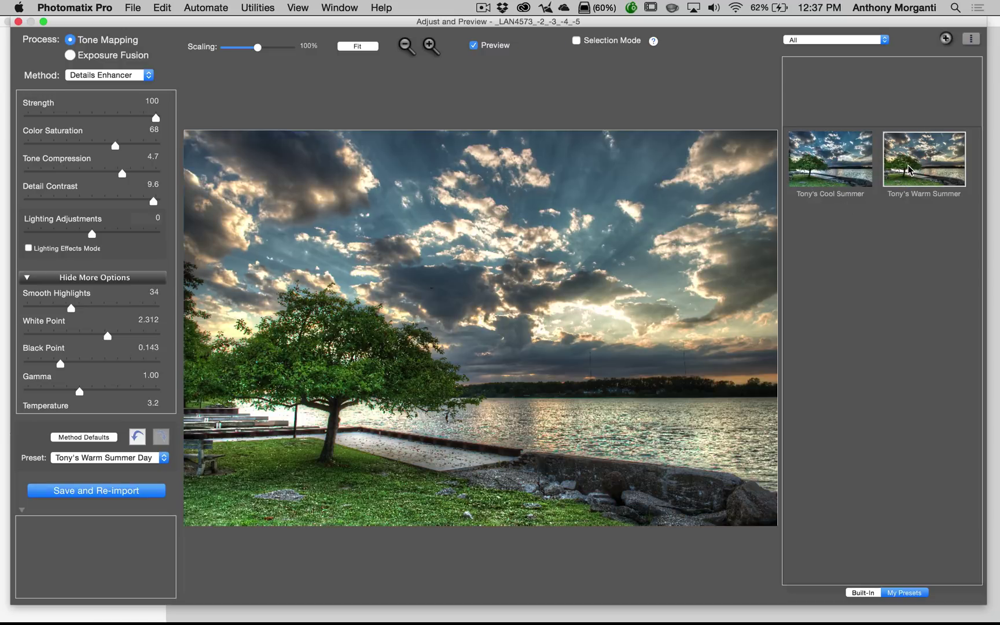
click(824, 166)
click(920, 165)
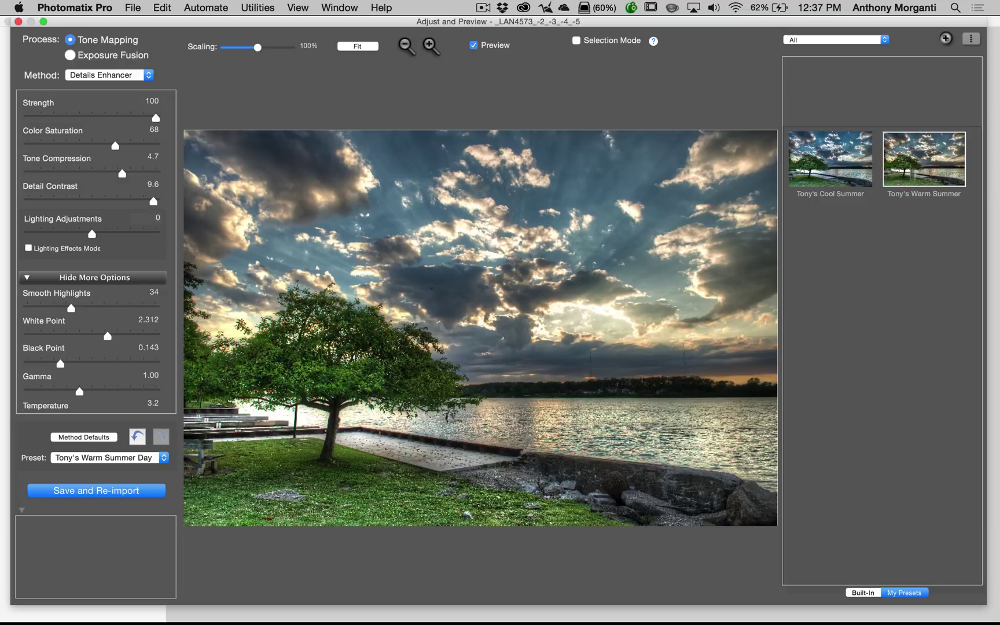
- Preview the built-in Painterly, Painterly 2, Painterly 4, Painterly 5 and Vibrant presets
click(861, 592)
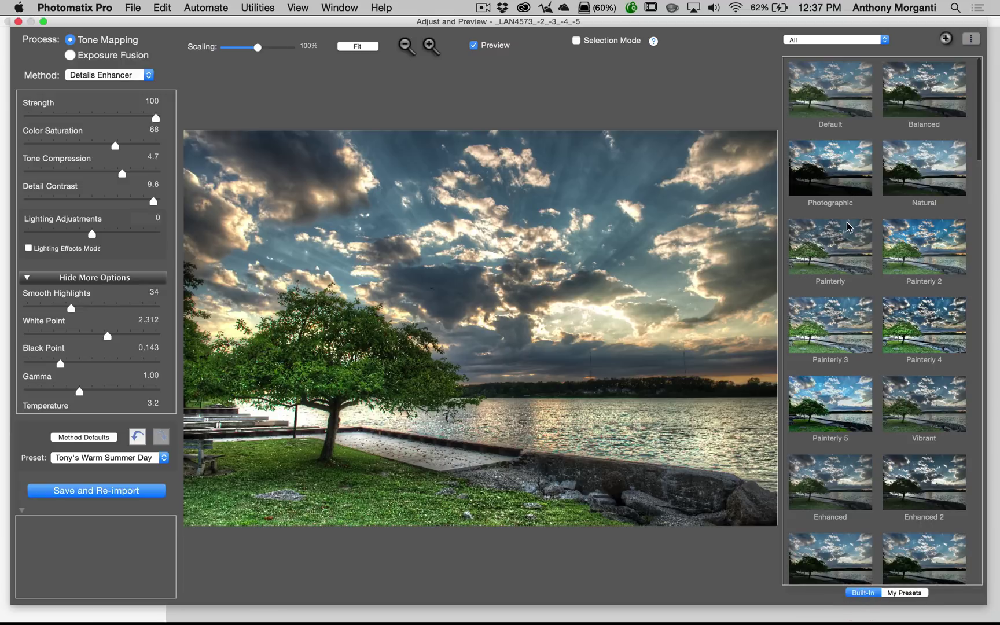
click(842, 237)
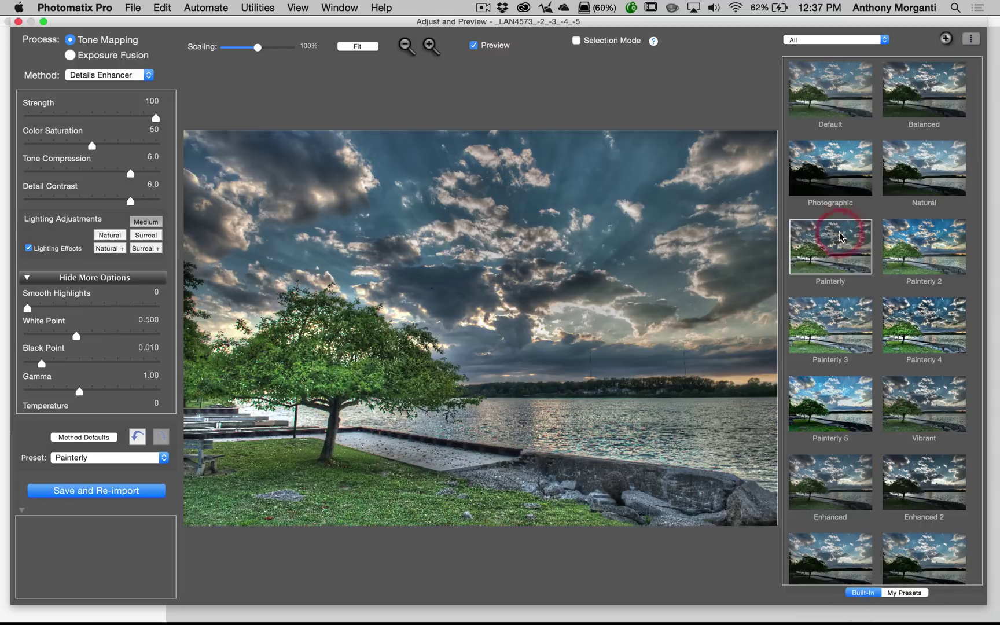
click(931, 257)
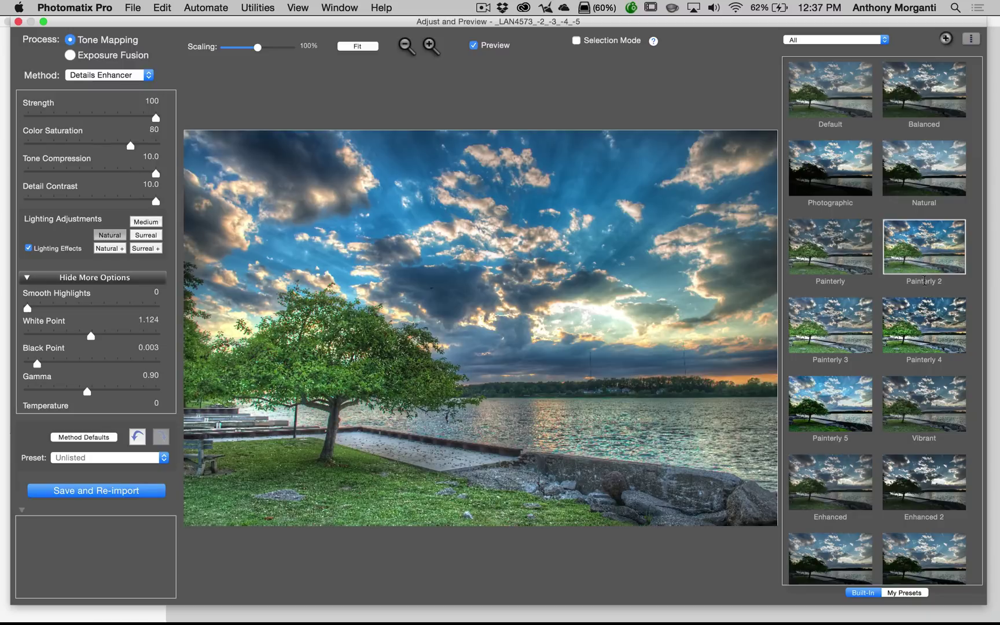
click(919, 306)
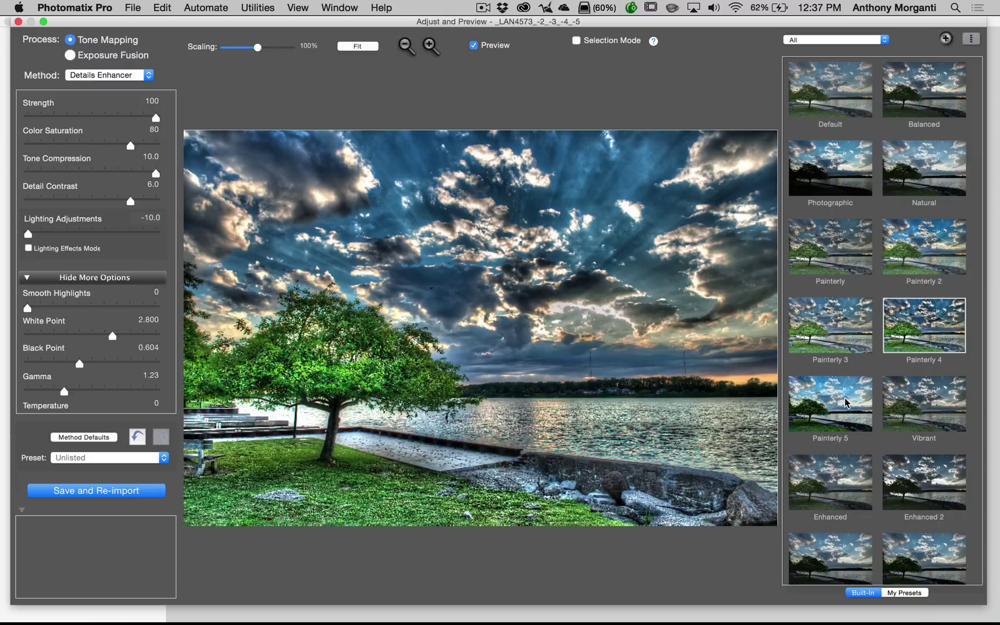
click(844, 402)
click(905, 393)
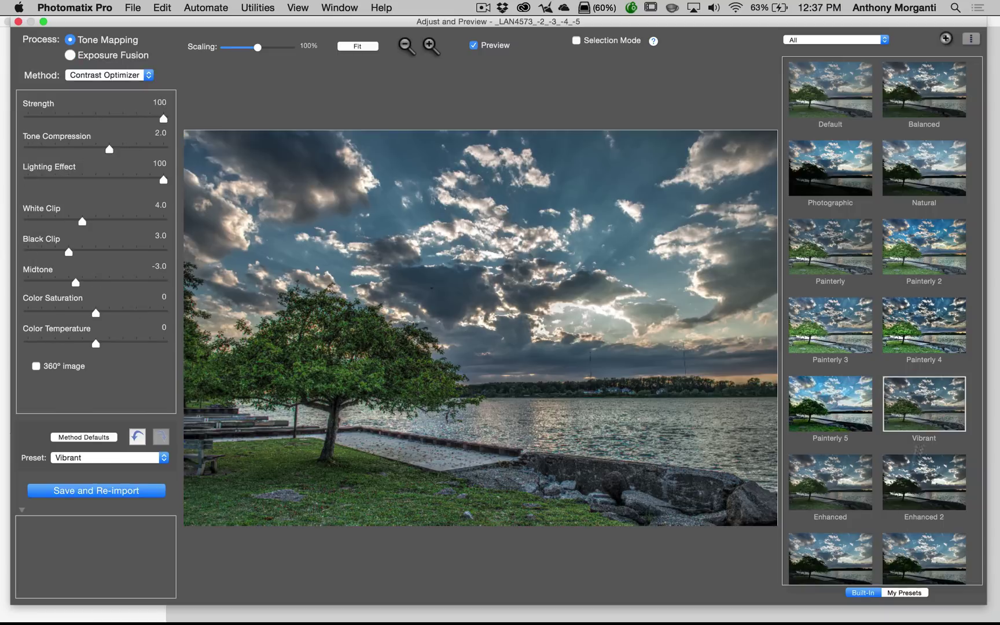
- Return to My Presets and apply Tony's Warm Summer Day preset
click(904, 592)
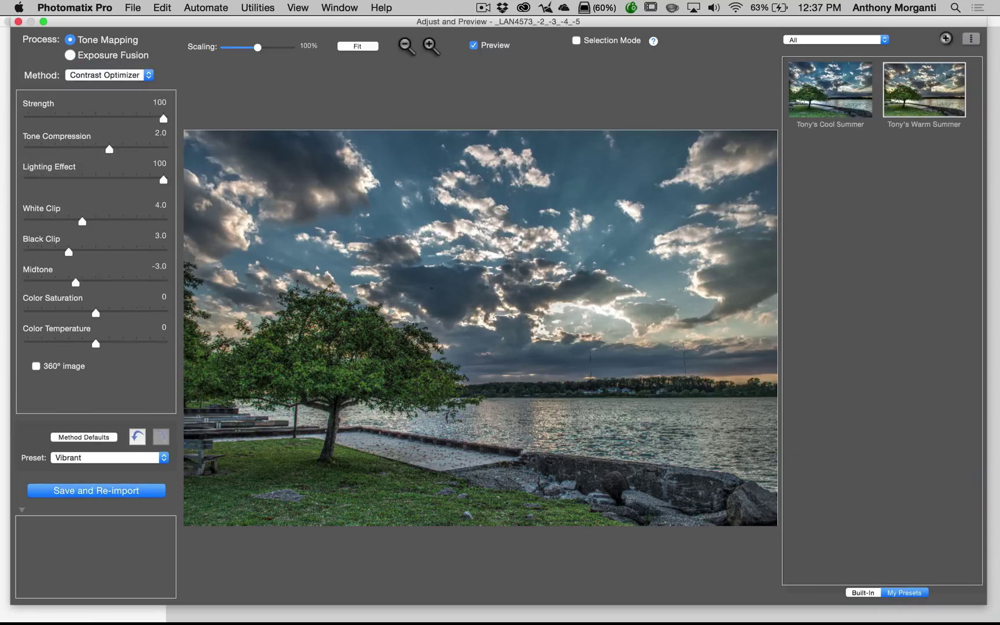
click(816, 107)
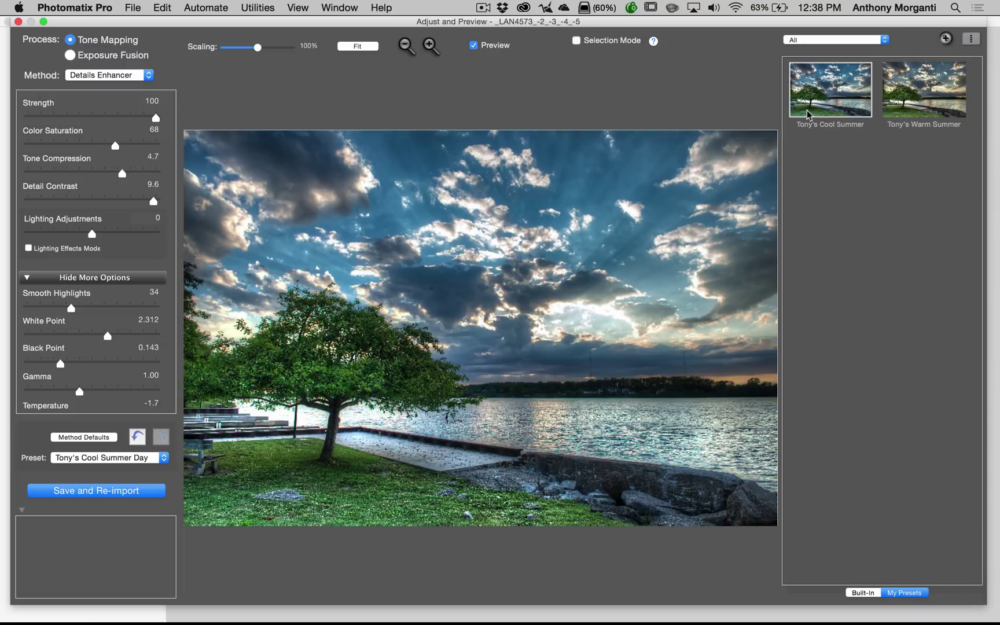
click(940, 93)
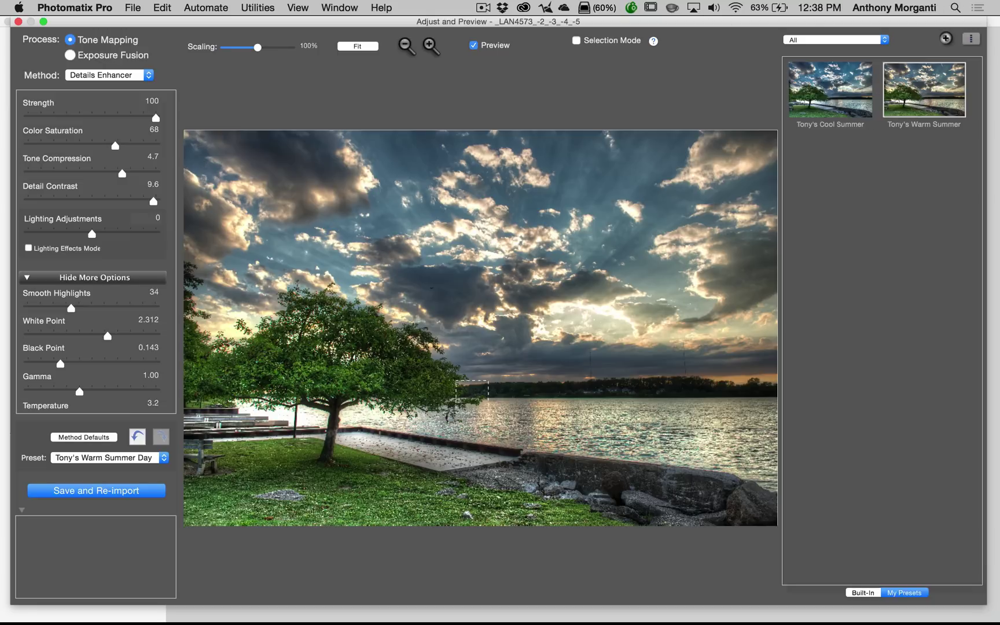
- Save the warm tone-mapped image and re-import it into Lightroom
click(76, 489)
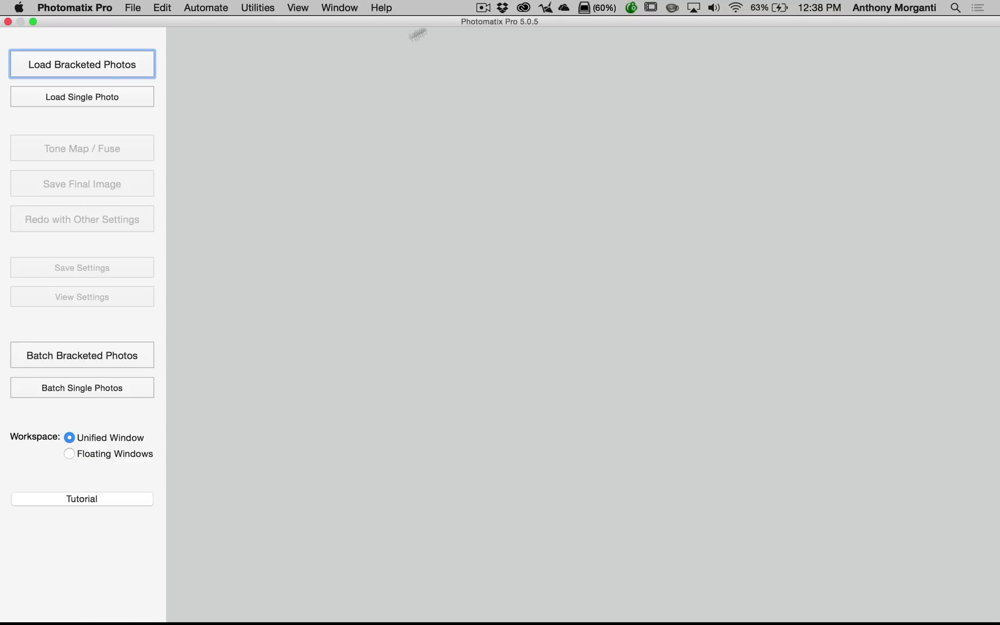
- Close Photomatix, then compare the HDR _LAN4573x5-4.tif with the original NEF exposure in Lightroom
click(8, 21)
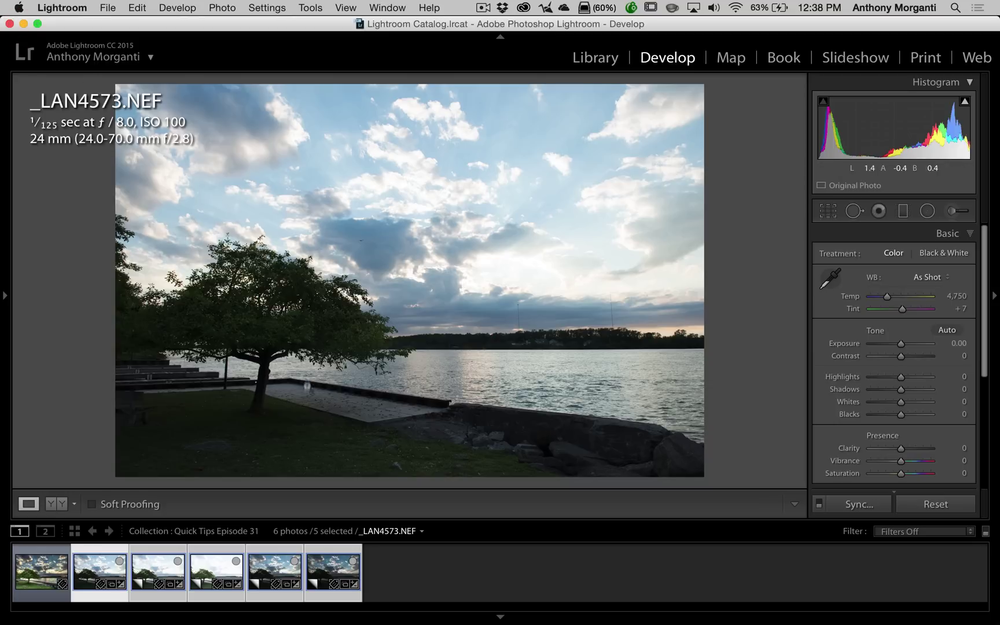
click(24, 581)
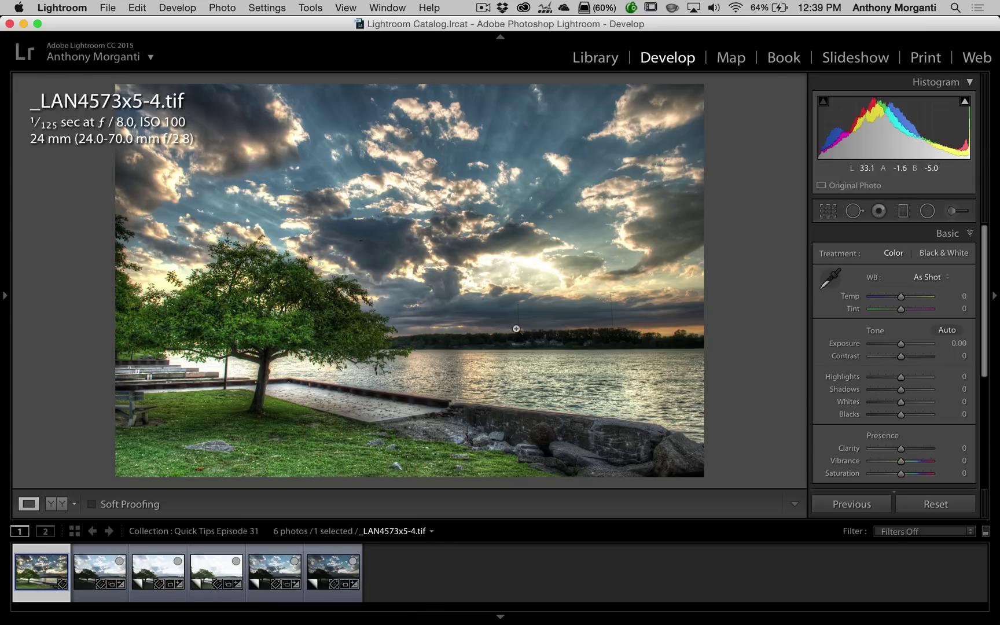
click(91, 575)
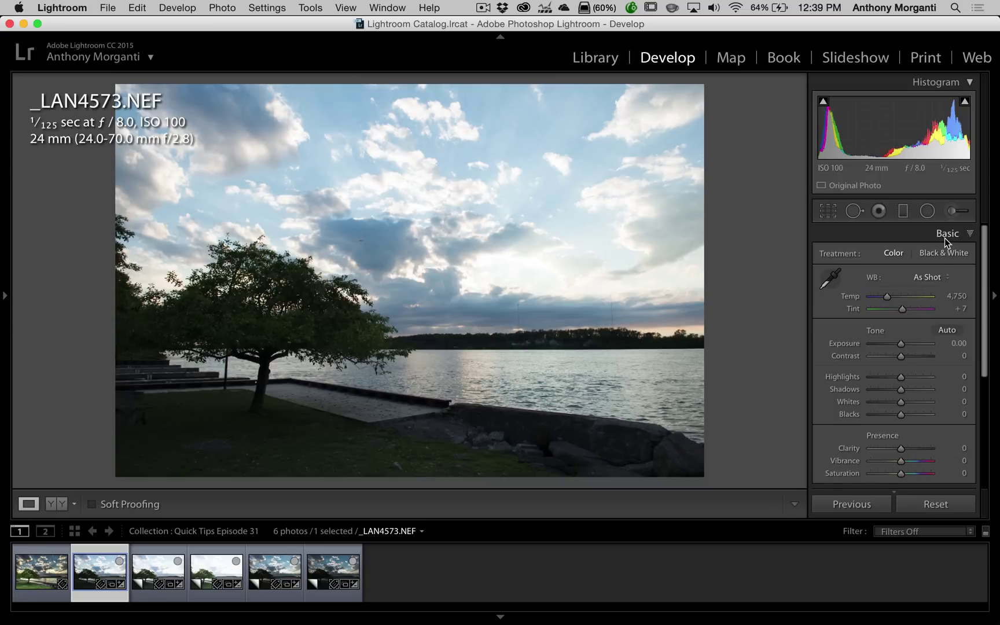
click(28, 580)
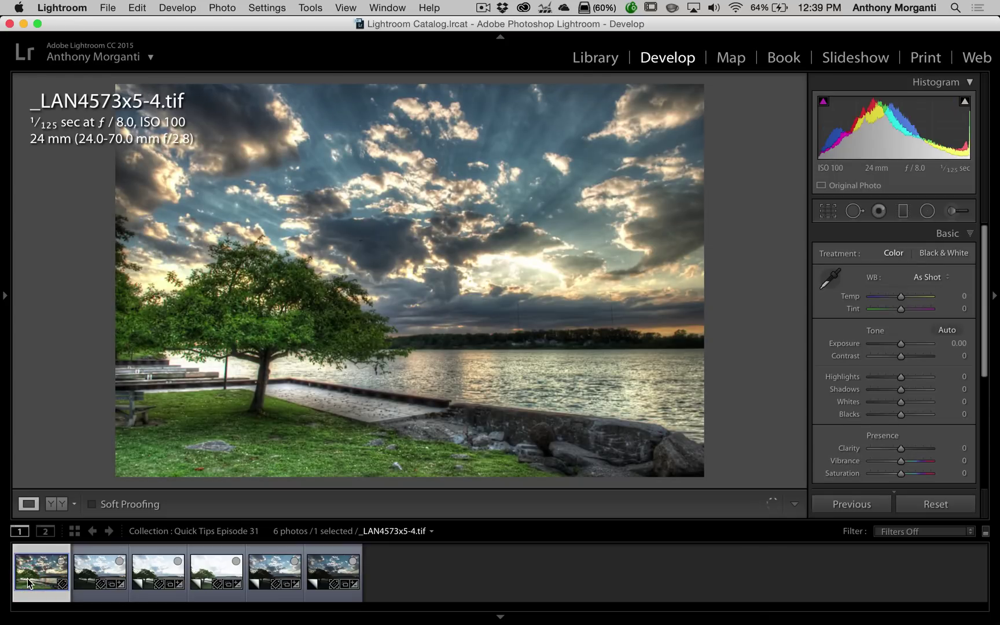